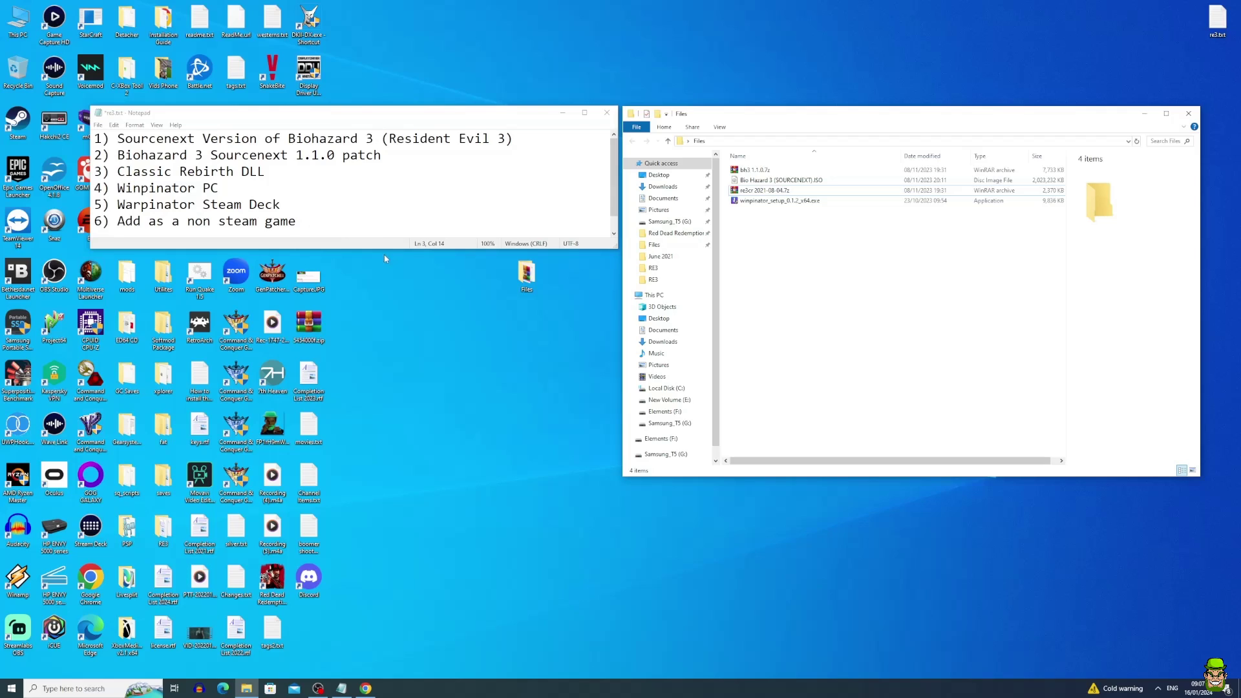
Step: Highlight the first checklist item in re3.txt, the Sourcenext Version of Biohazard 3
drag(117, 140, 521, 117)
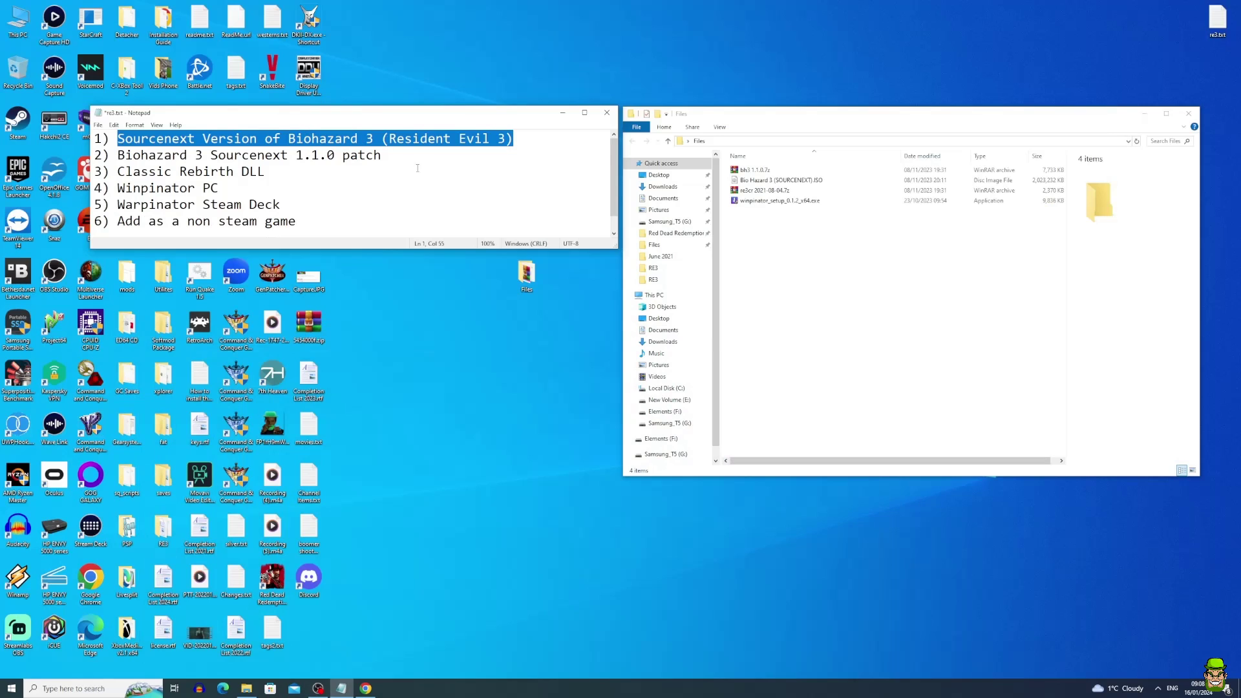
Step: Highlight the Biohazard 3 Sourcenext 1.1.0 patch item, then bring up the Classic REbirth page in Chrome
click(795, 180)
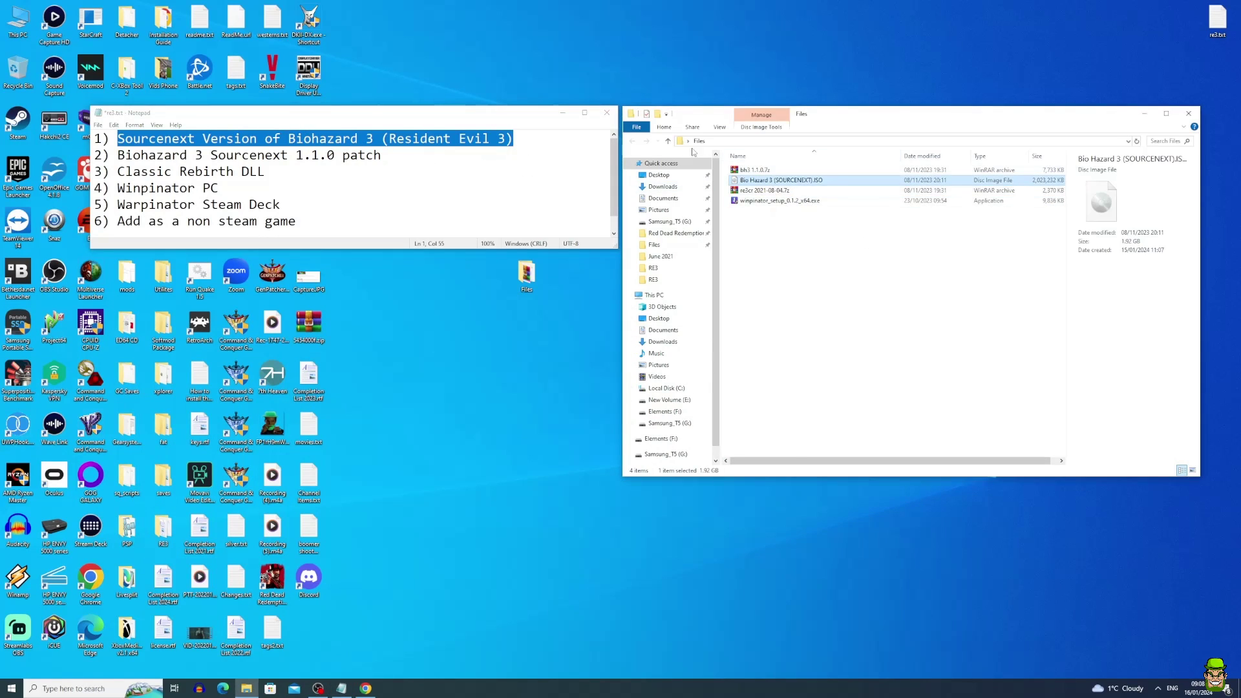
drag(528, 292, 564, 292)
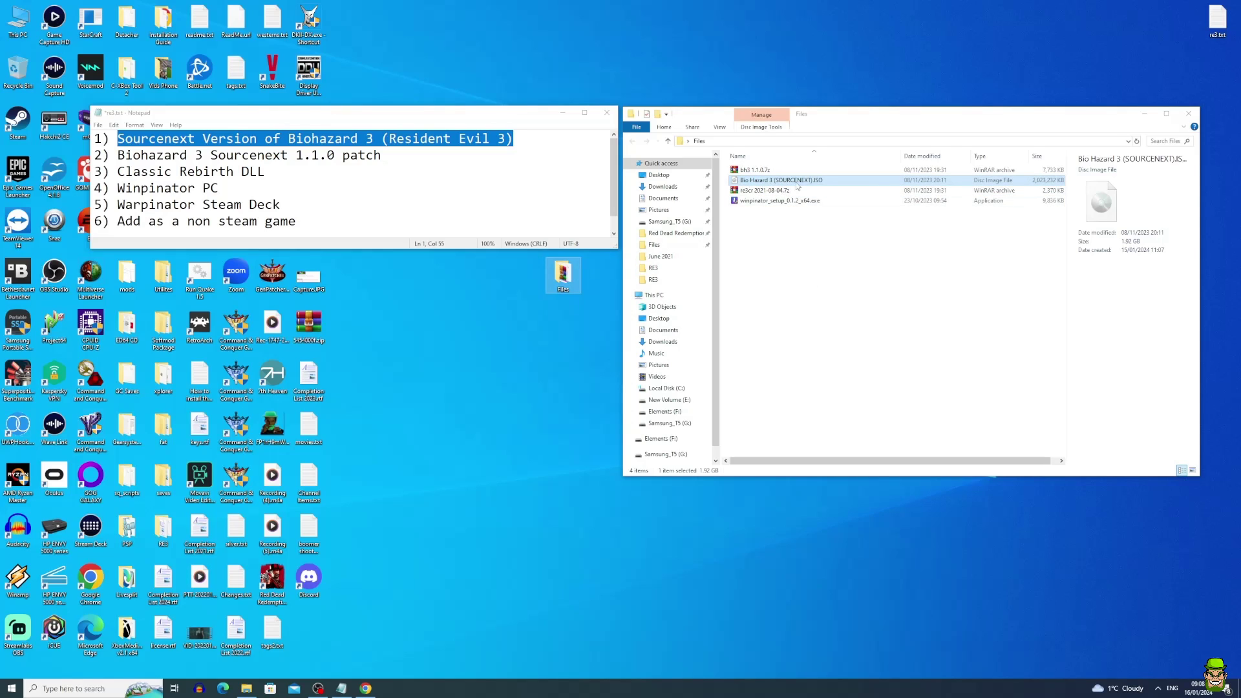
click(542, 273)
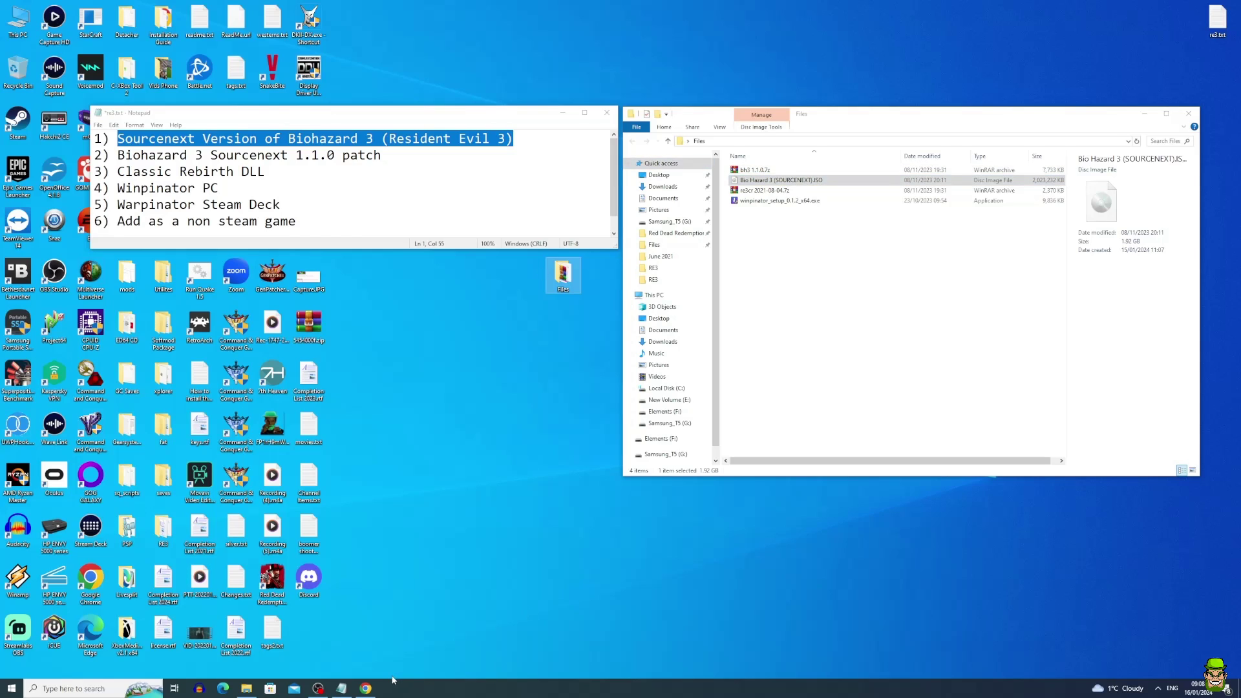
drag(395, 160, 111, 156)
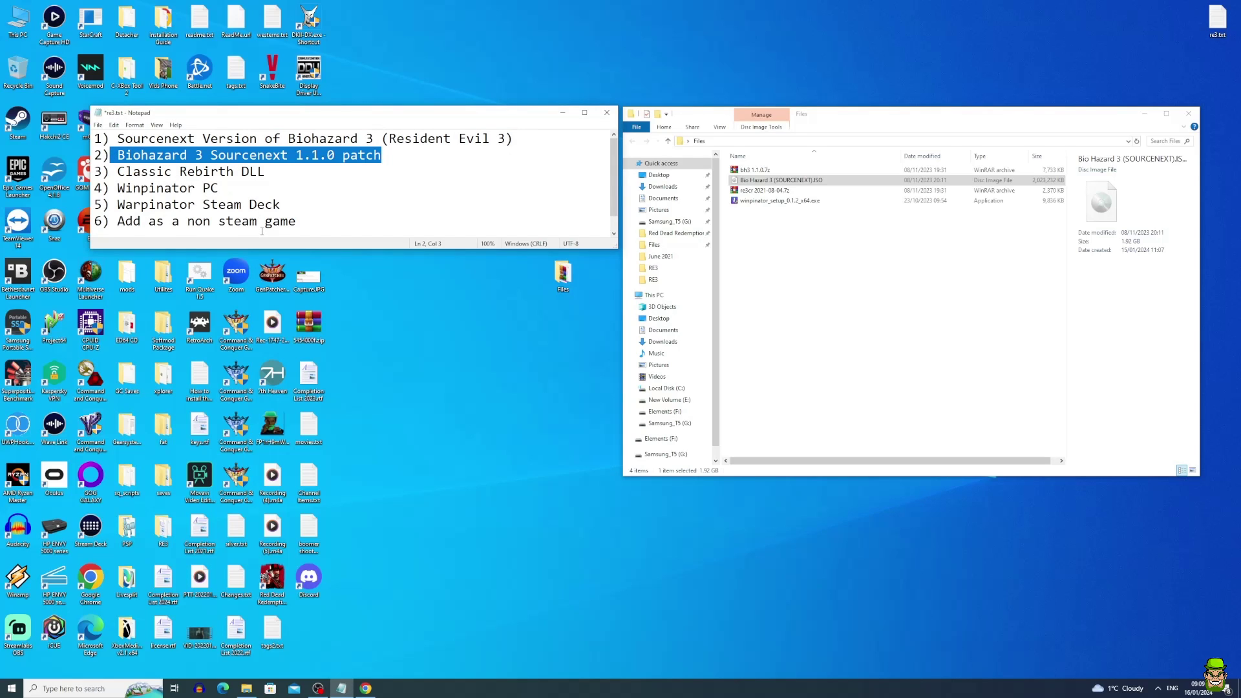
click(365, 688)
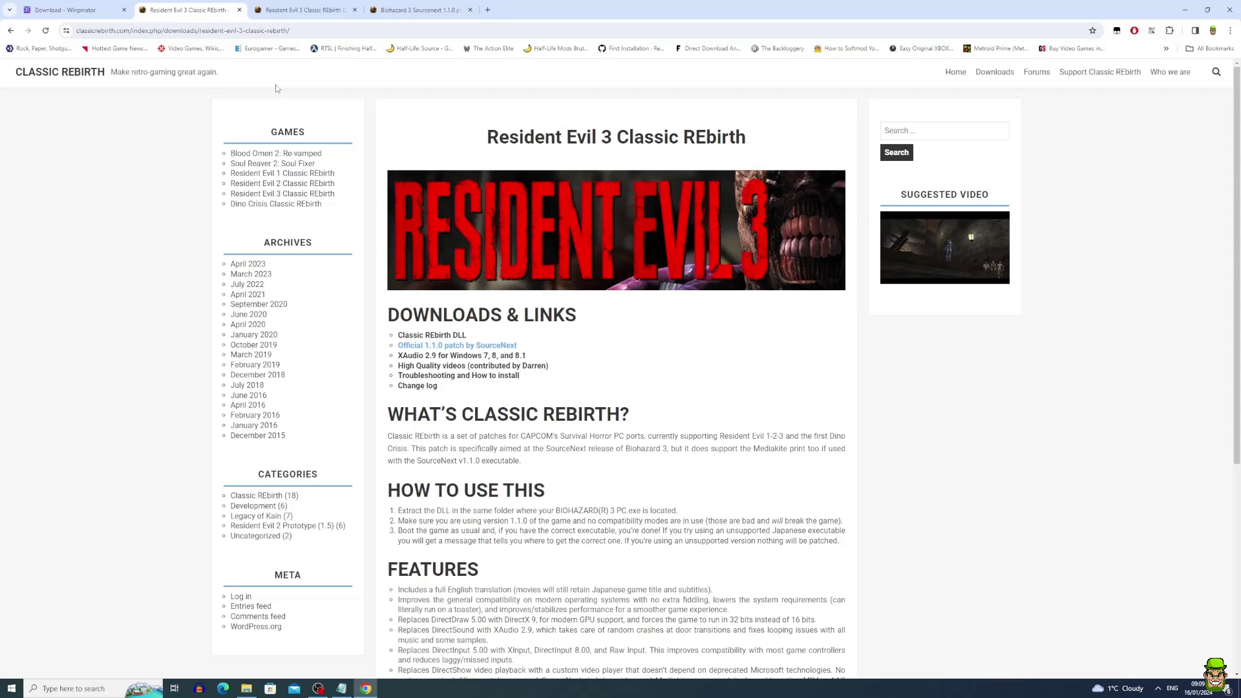
Step: Check the 1.1.0 patch and DLL tabs, then highlight the Official 1.1.0 patch by SourceNext link
key(ctrl+Tab)
key(ctrl+Tab)
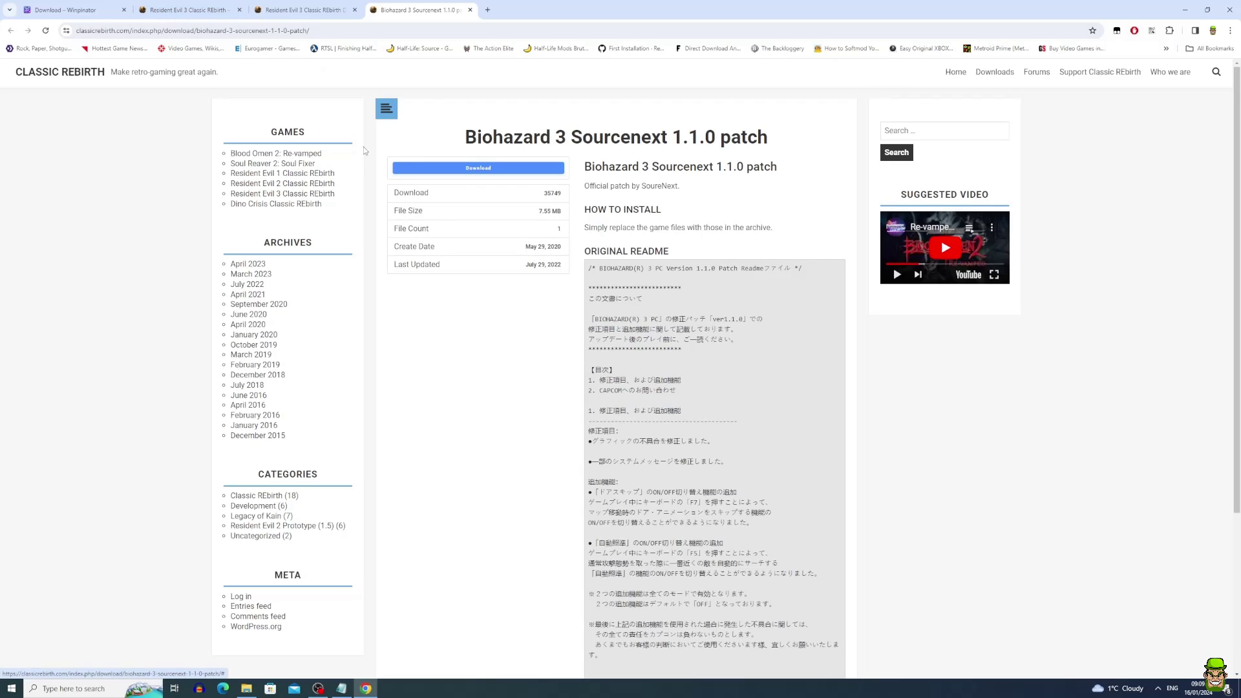
click(312, 16)
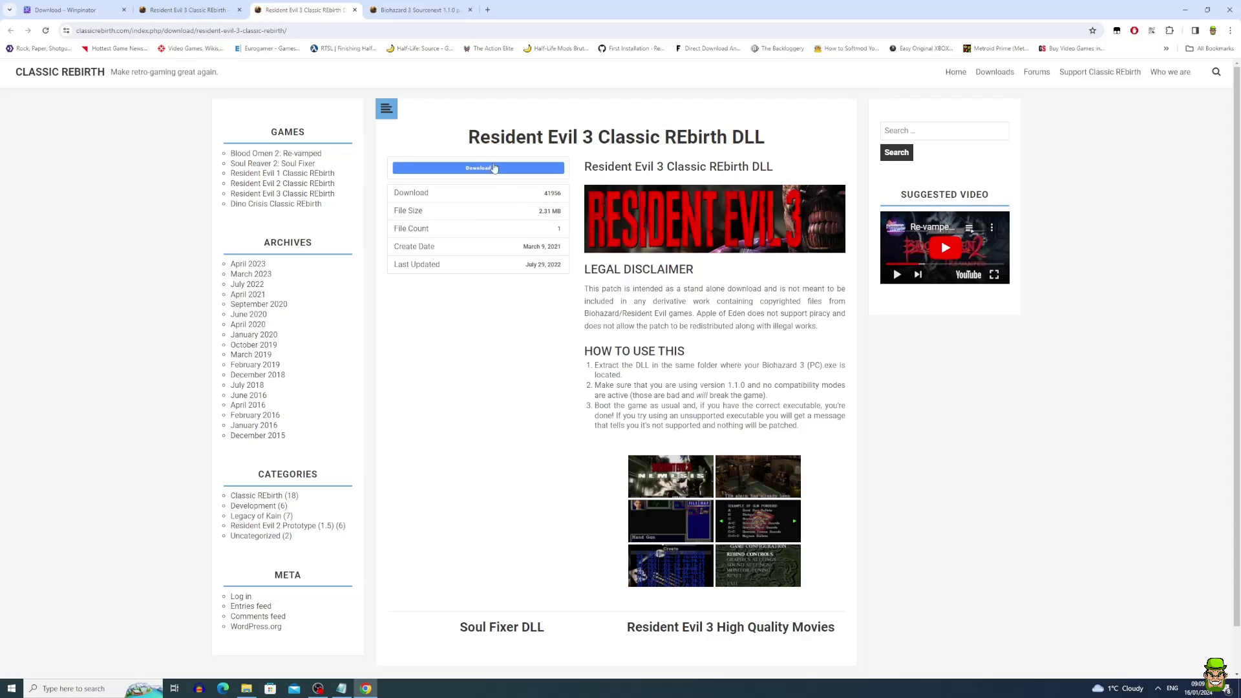
click(187, 10)
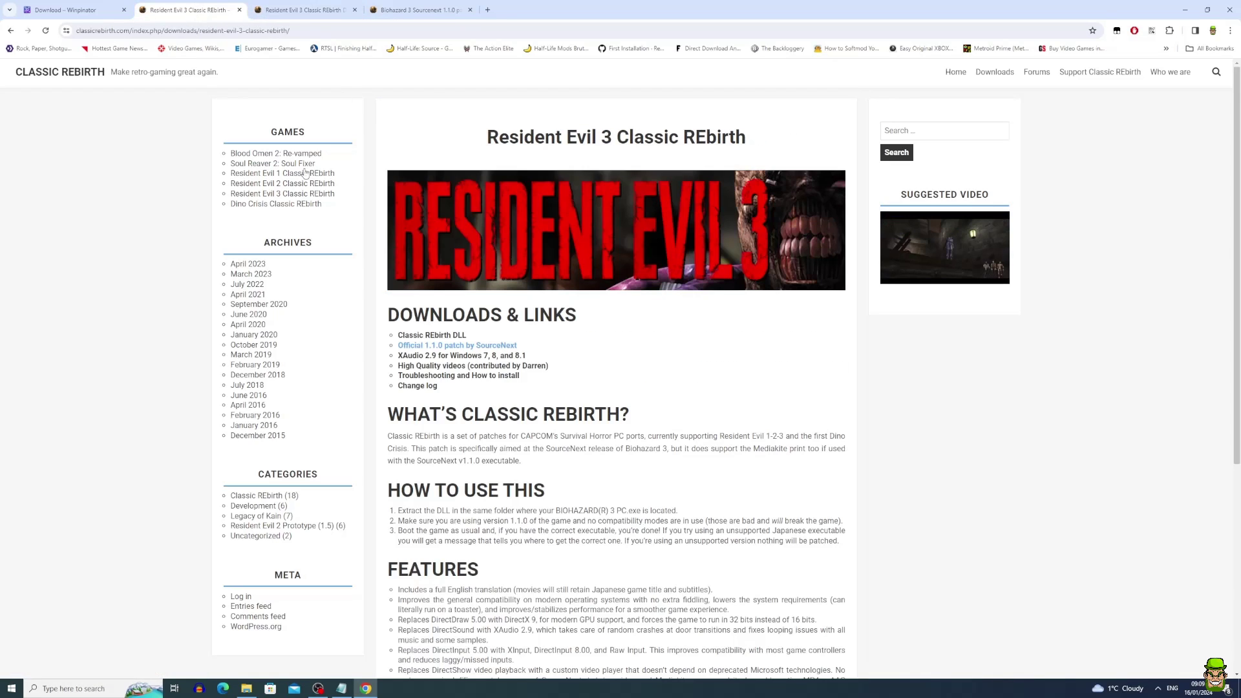
drag(472, 337, 397, 337)
click(526, 351)
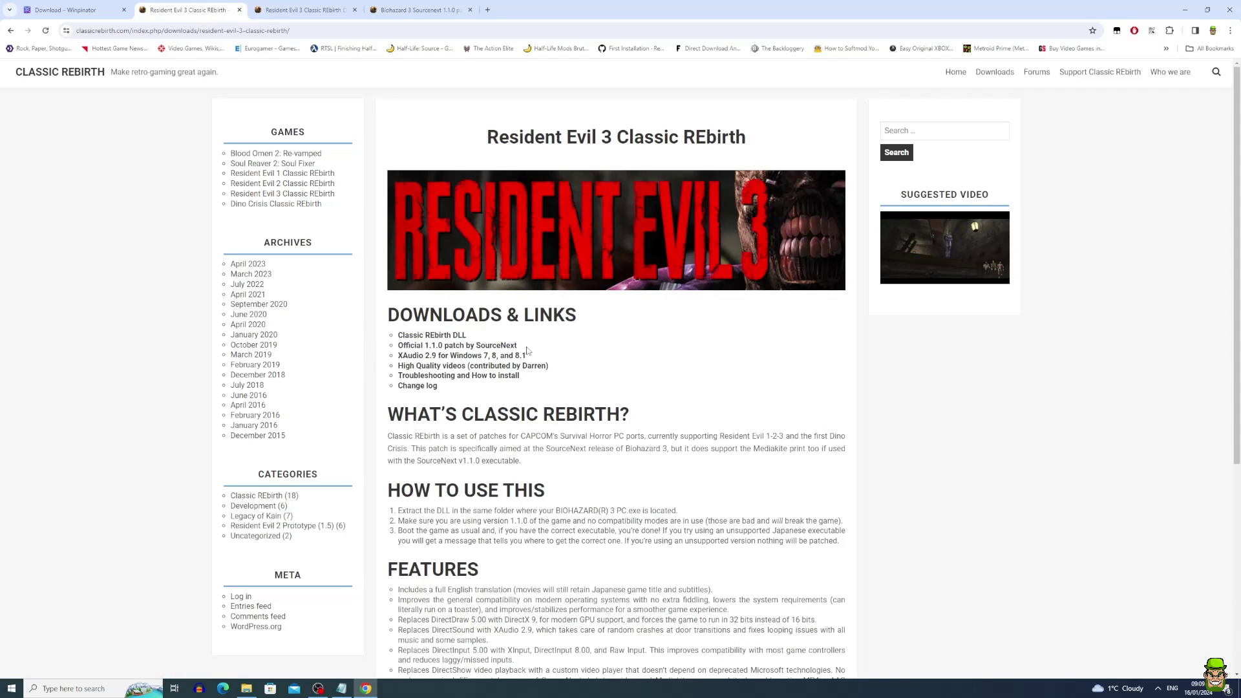
drag(526, 349, 396, 345)
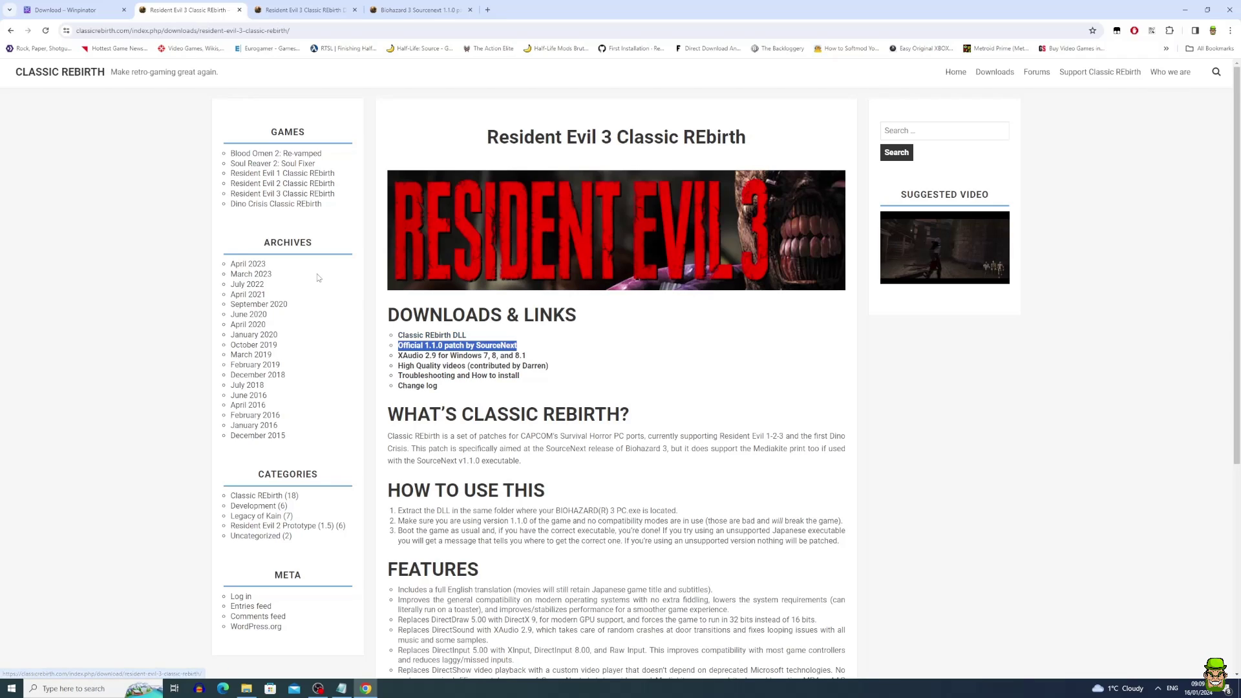
Step: View the Winpinator v0.1.2 download page, then minimize Chrome and clear the Files folder selection
click(71, 10)
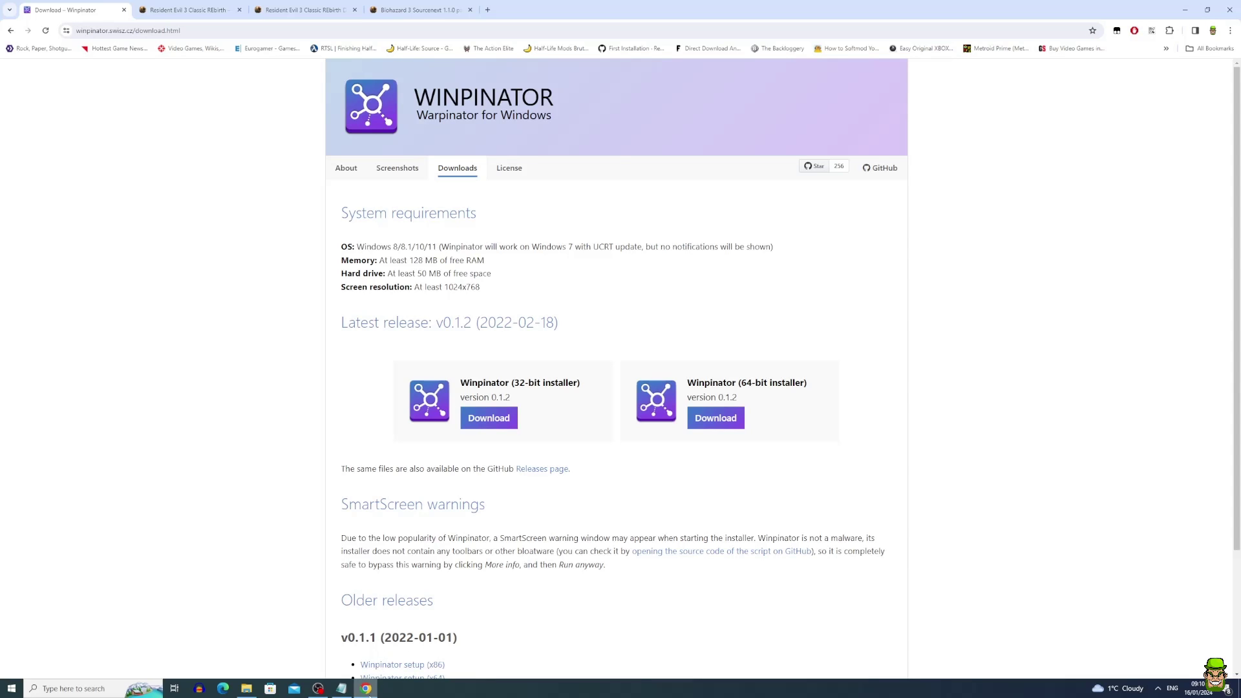
click(365, 689)
click(885, 323)
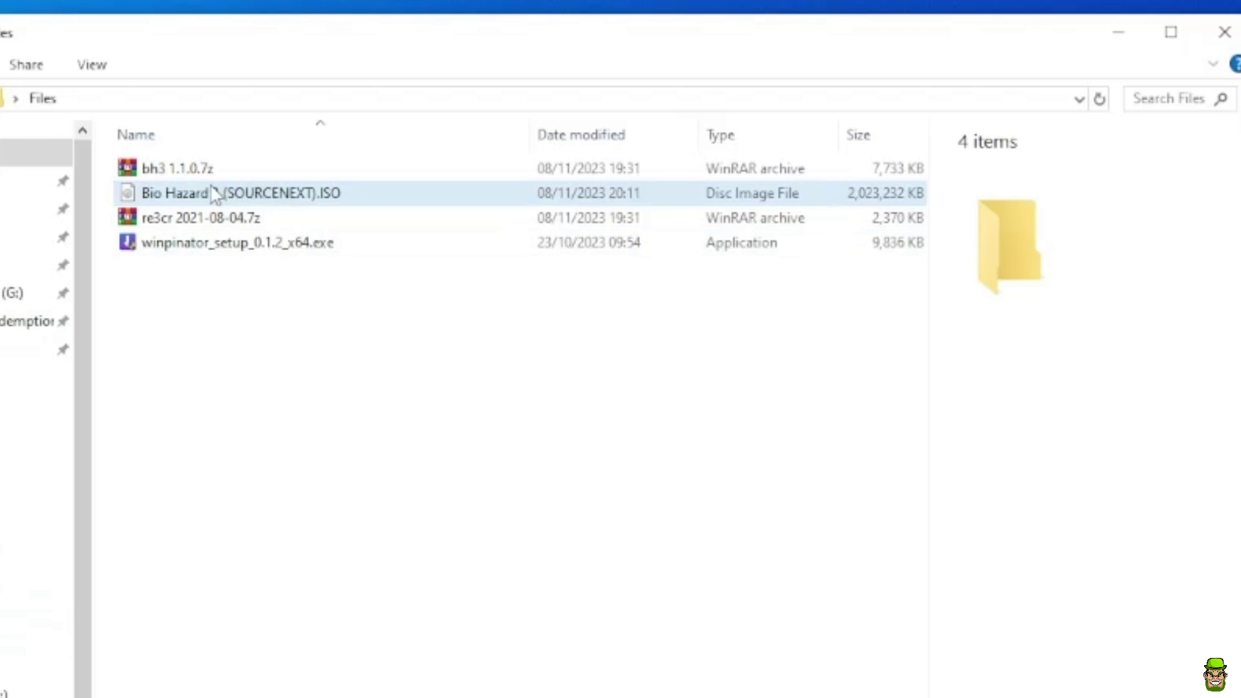
key(Down)
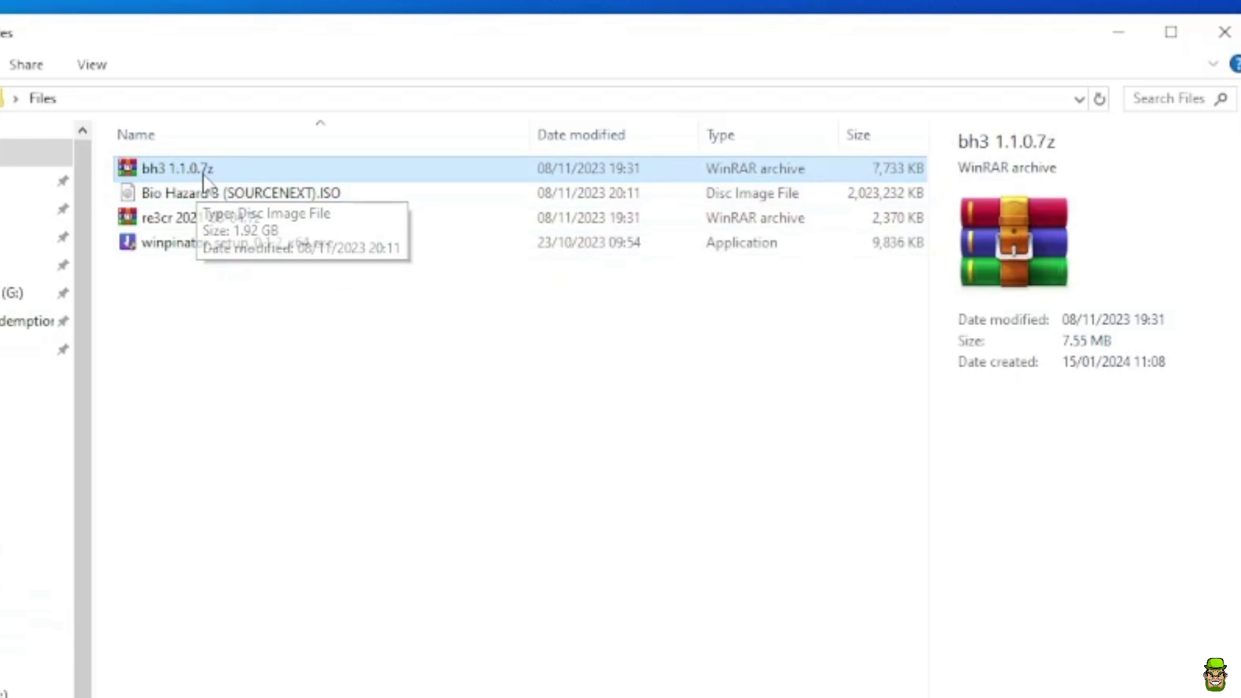
key(Down)
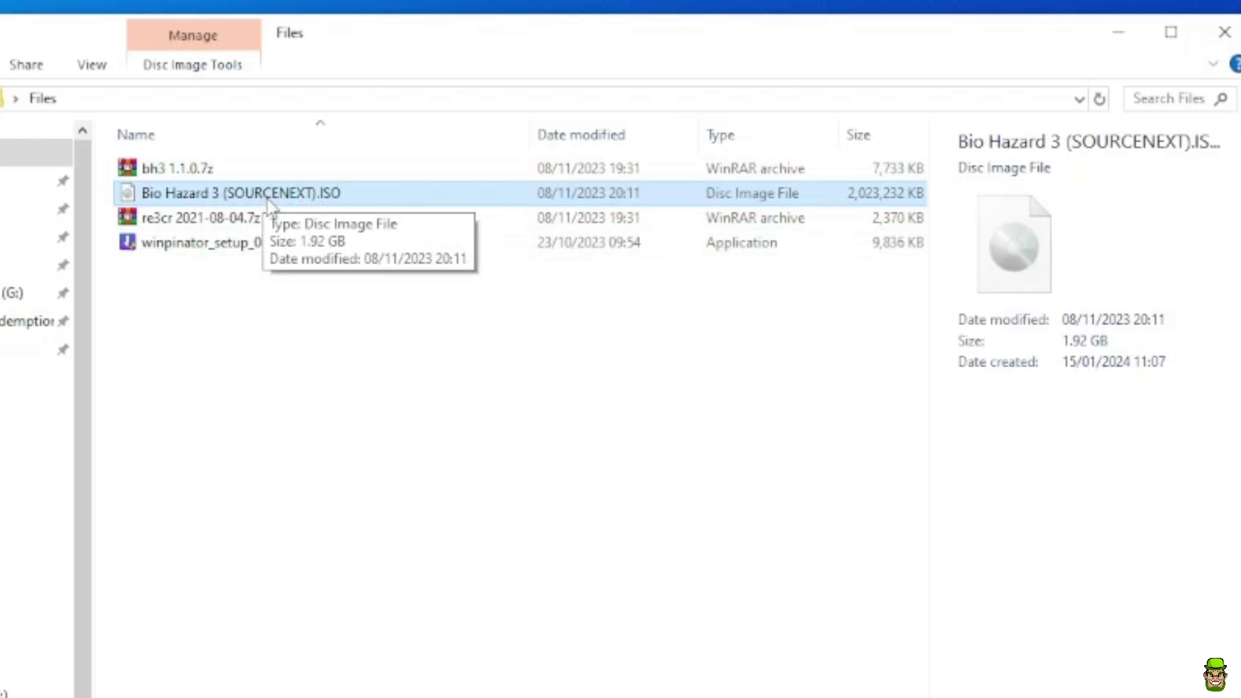
key(Down)
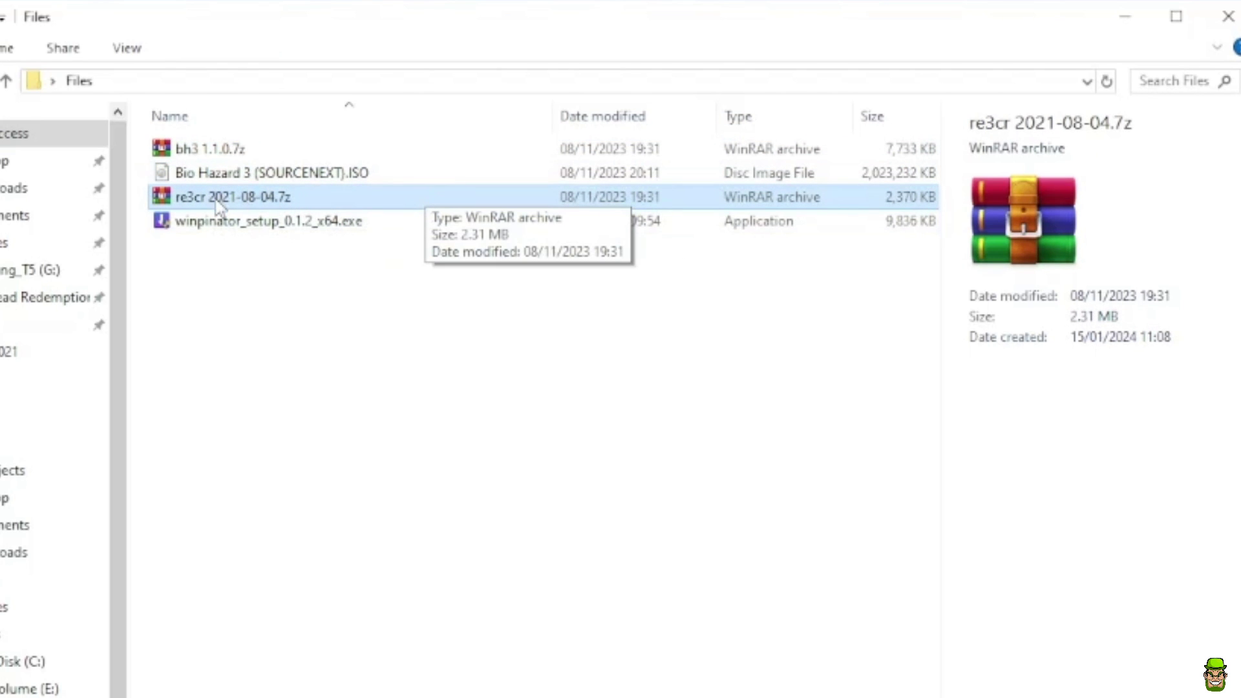
click(238, 150)
click(246, 197)
click(223, 150)
click(241, 196)
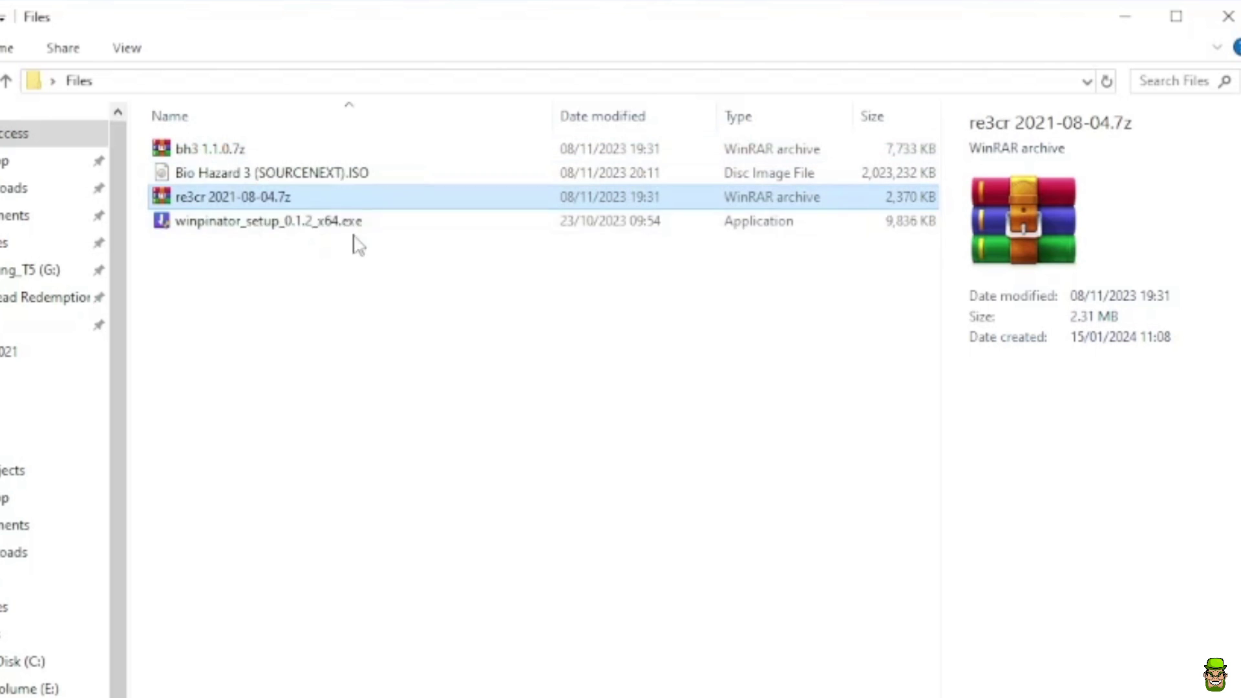
click(294, 326)
click(233, 227)
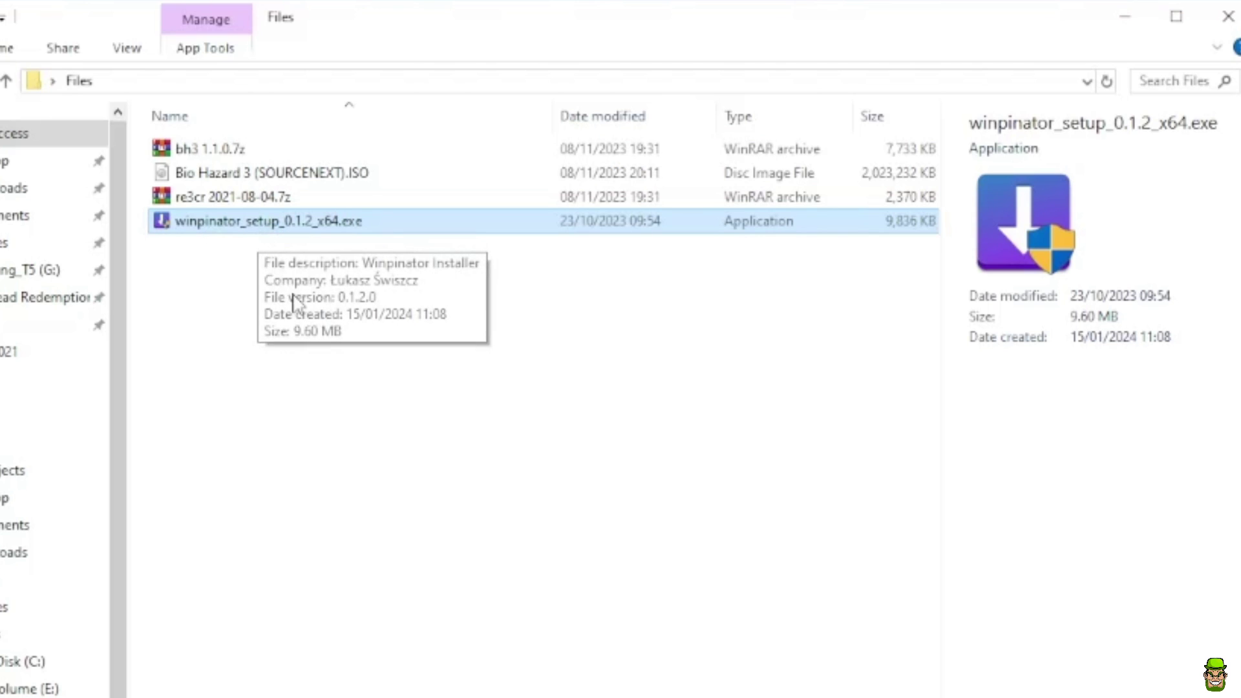
click(463, 388)
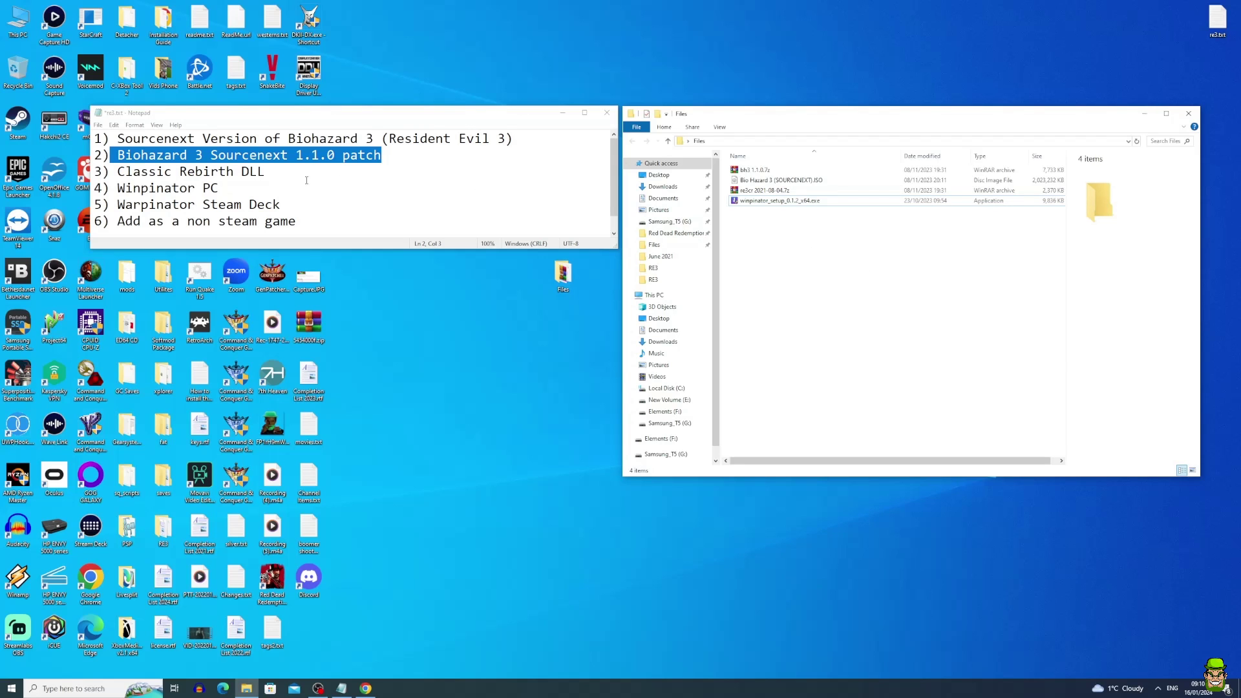
Step: Re-highlight the first checklist item in Notepad and return to File Explorer
click(332, 188)
drag(516, 138, 116, 143)
click(789, 311)
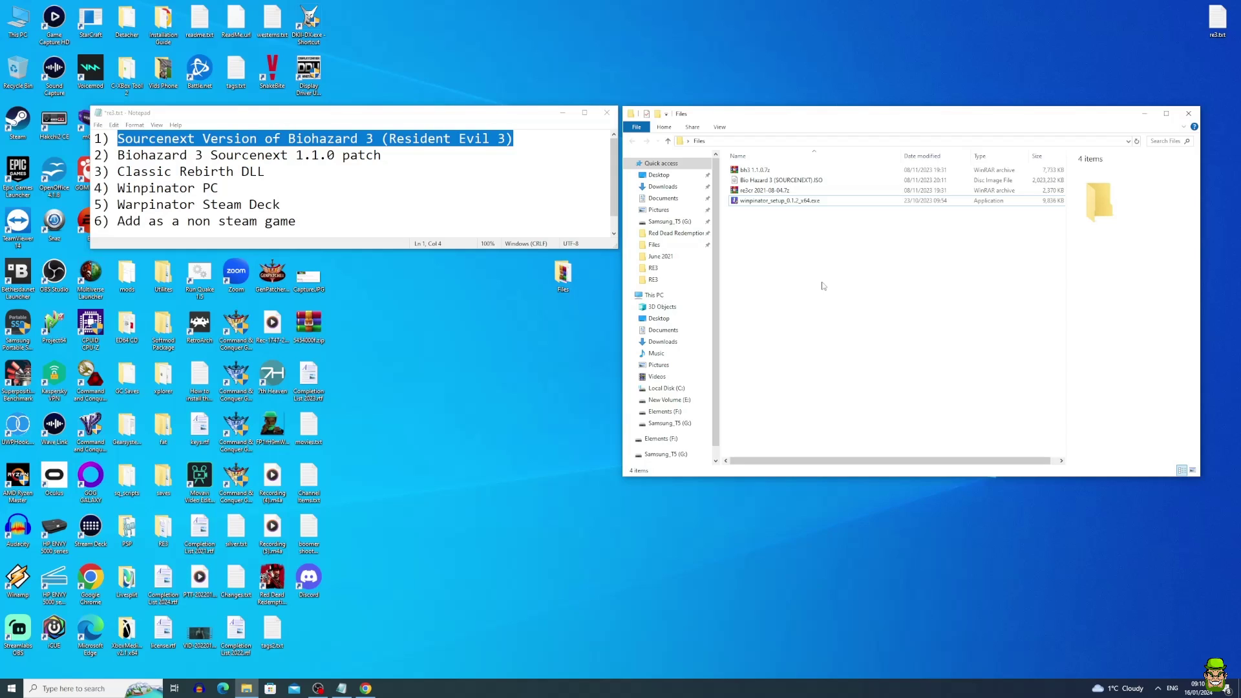
Step: Create a desktop folder named 'Classic Rebirth RE3' and select the Bio Hazard 3 ISO
right_click(556, 347)
mouse_move(609, 428)
click(718, 428)
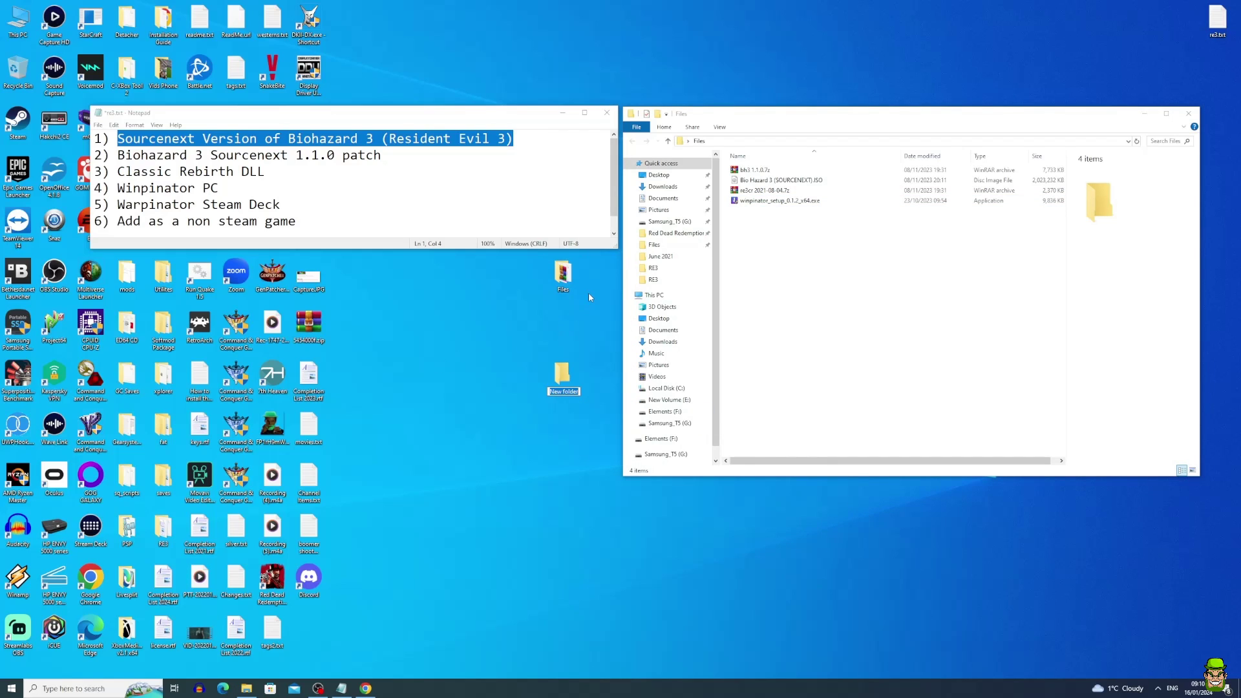
text(Classic Rebirth RE3)
key(Return)
click(763, 182)
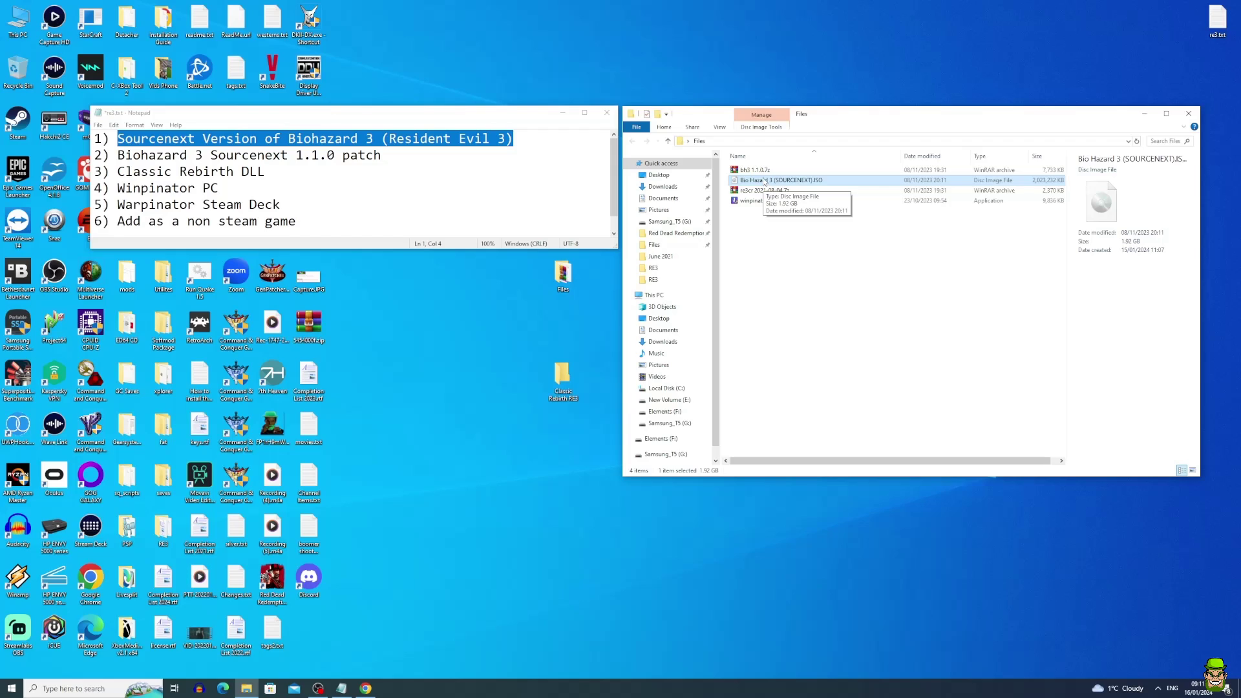
Step: Mount the Bio Hazard 3 (SOURCENEXT) ISO as DVD Drive (D:), accepting the security warning
right_click(764, 181)
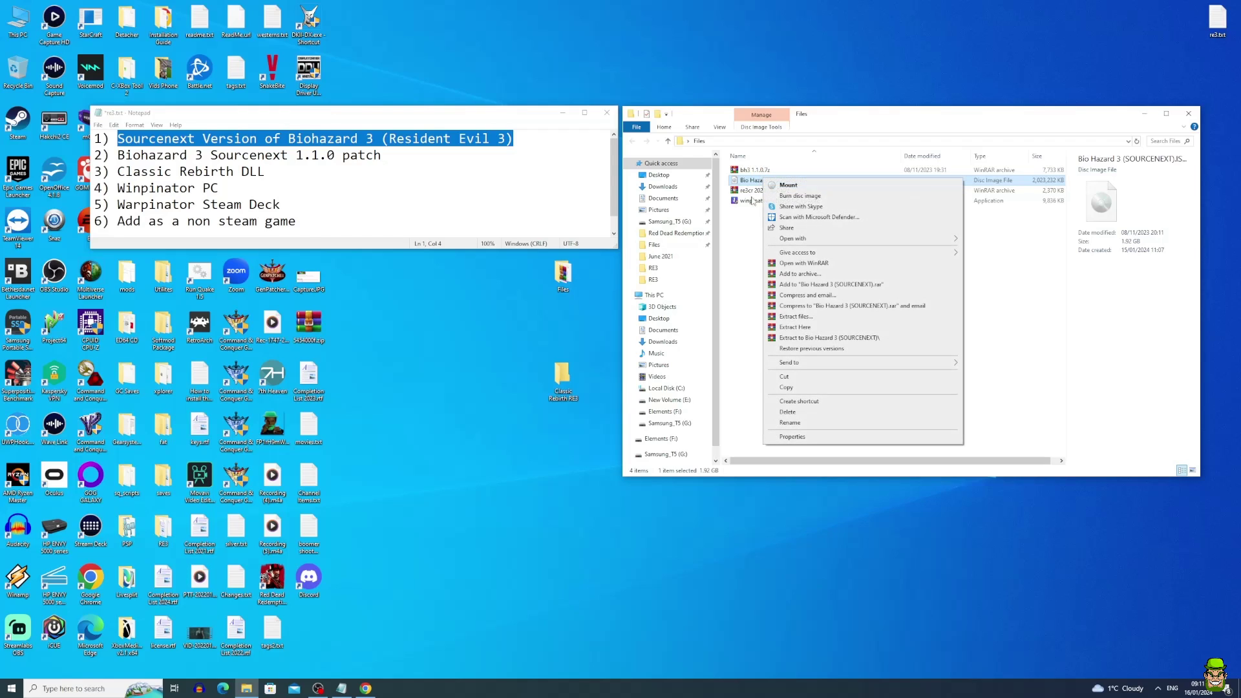
click(790, 188)
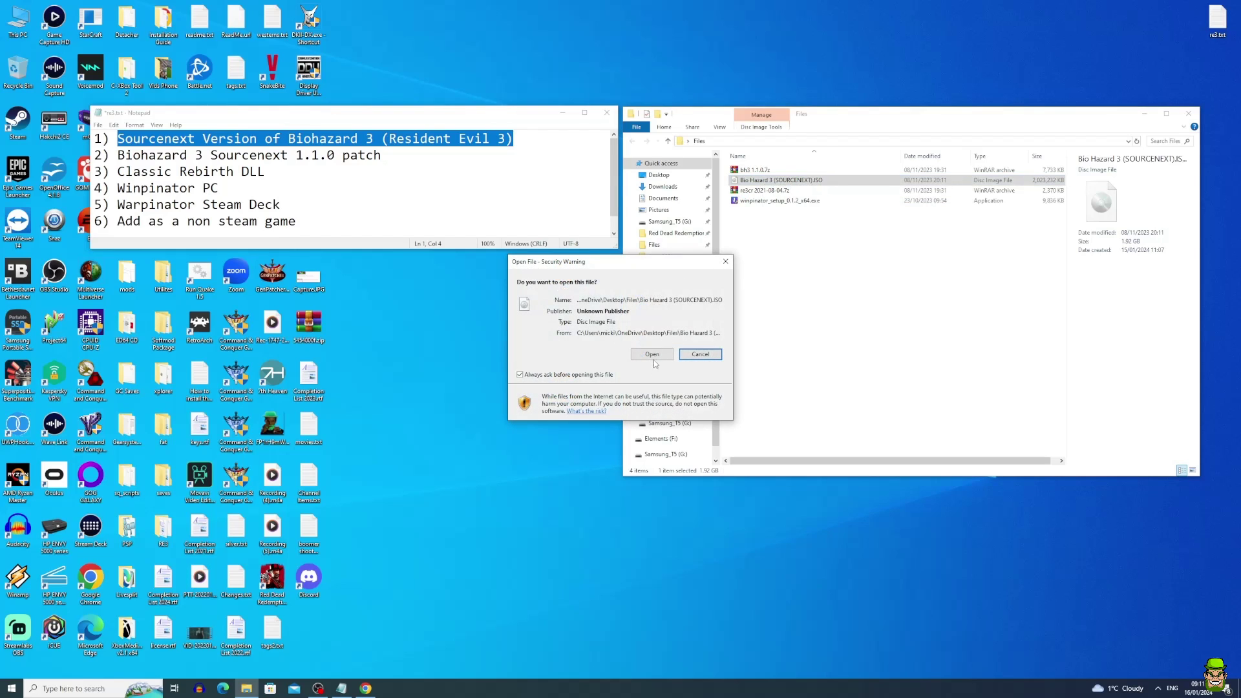
click(653, 357)
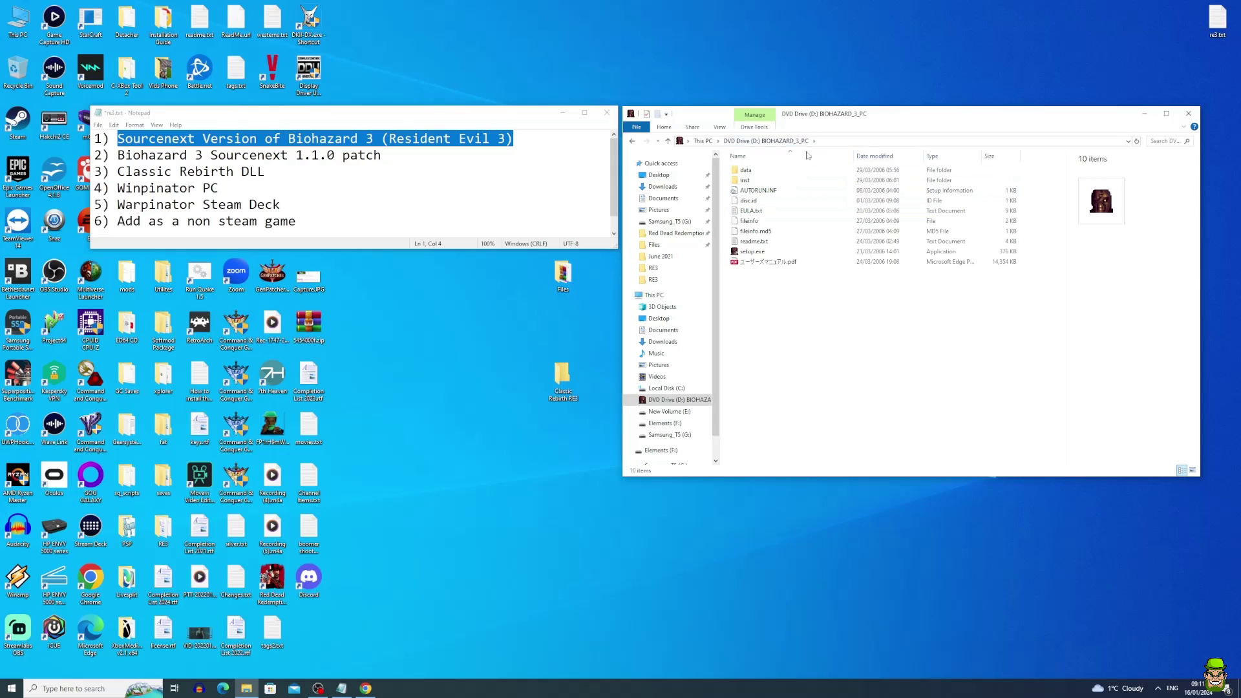
Step: Open the disc's data folder and copy all 19 game files
drag(780, 295, 772, 249)
double_click(745, 170)
drag(776, 392, 750, 174)
right_click(751, 174)
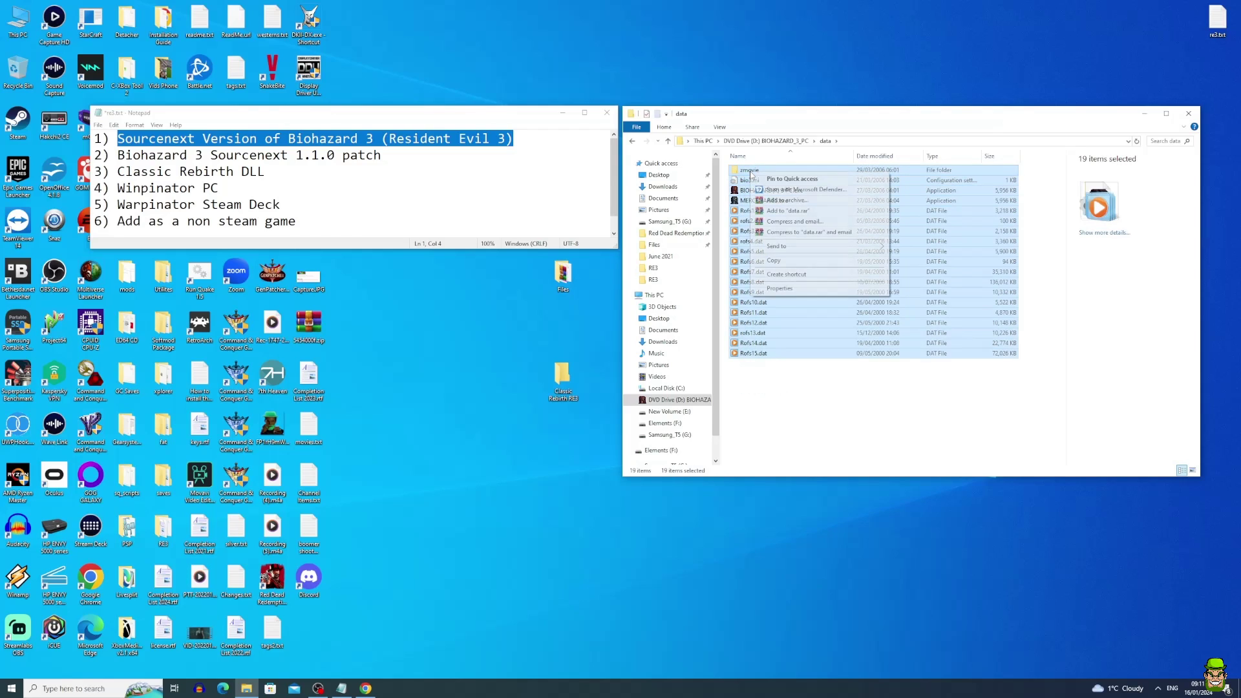
click(773, 261)
Step: Paste the 19 files into Classic Rebirth RE3, then navigate the disc window up to This PC
double_click(562, 375)
right_click(830, 263)
click(856, 338)
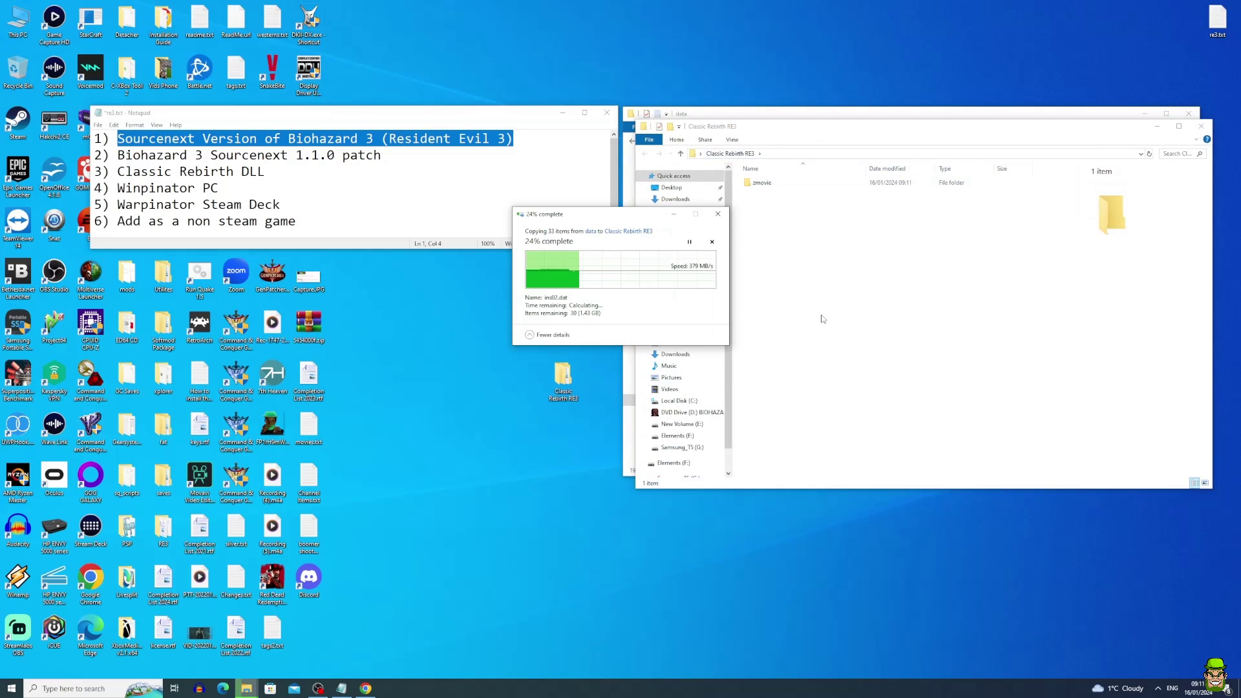
drag(745, 129, 409, 231)
click(669, 146)
click(669, 142)
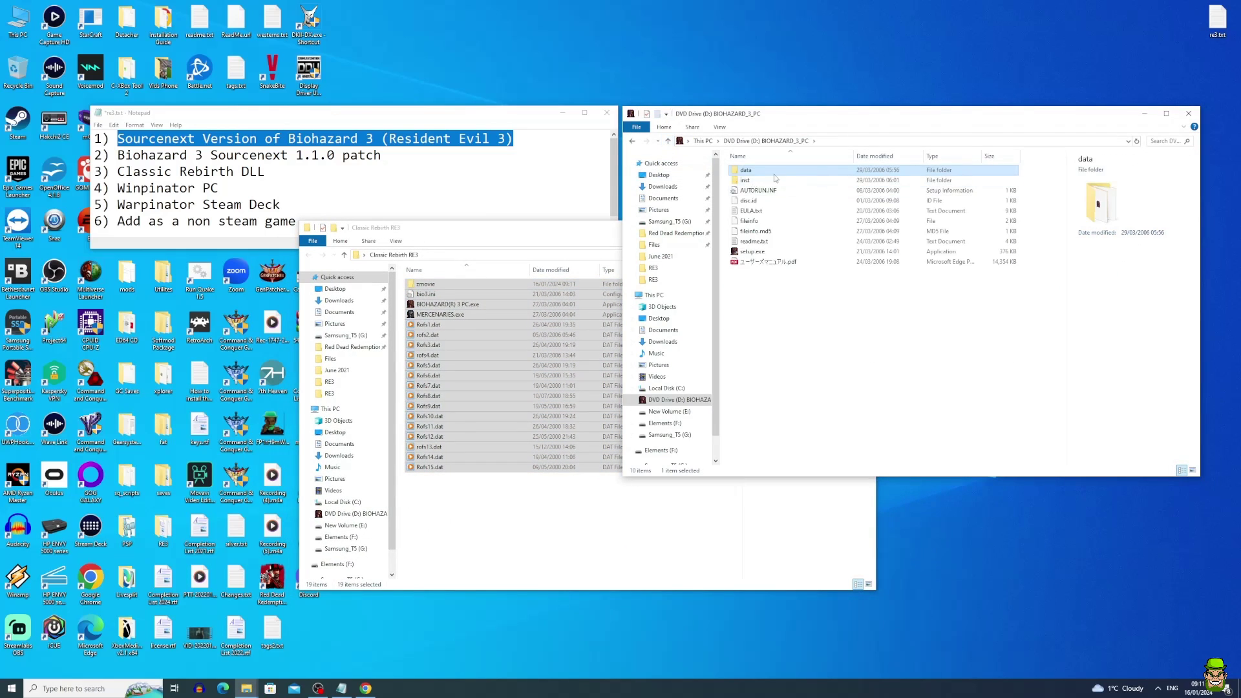
click(669, 142)
Step: Eject the mounted Biohazard 3 disc drive
right_click(908, 335)
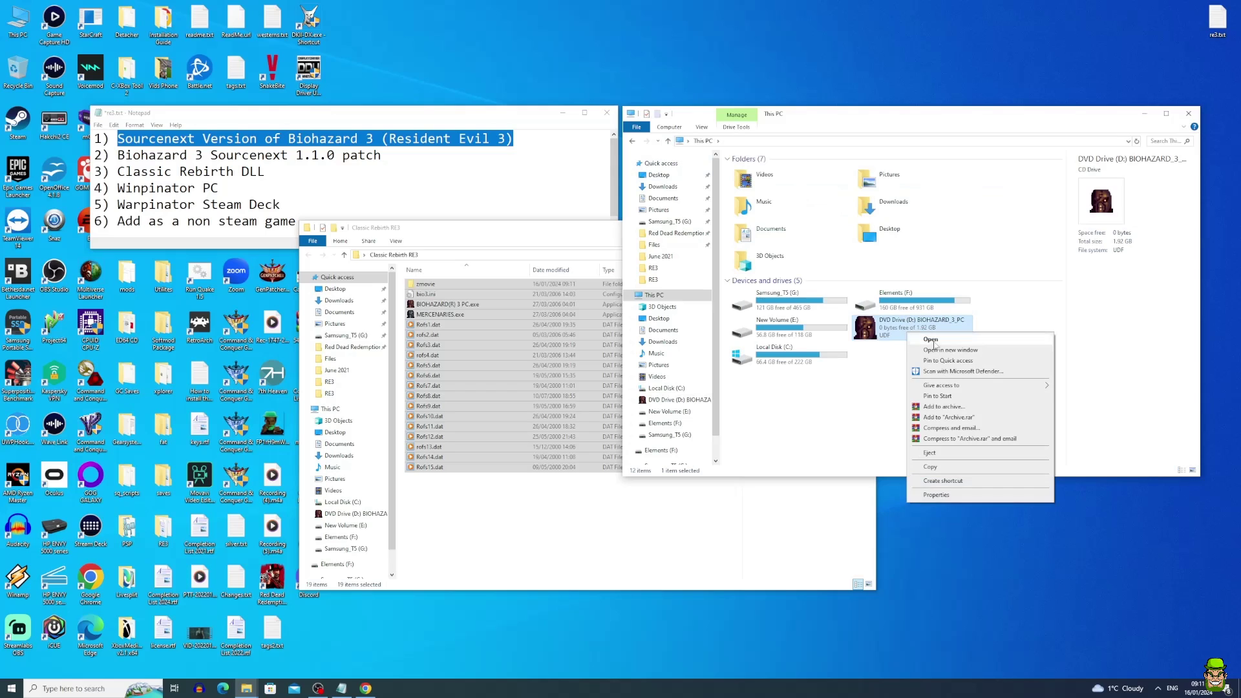
click(950, 457)
drag(648, 231, 917, 121)
Step: Open the Files folder beside Classic Rebirth RE3 and select bh3 1.1.0.7z
double_click(563, 275)
drag(774, 120, 187, 263)
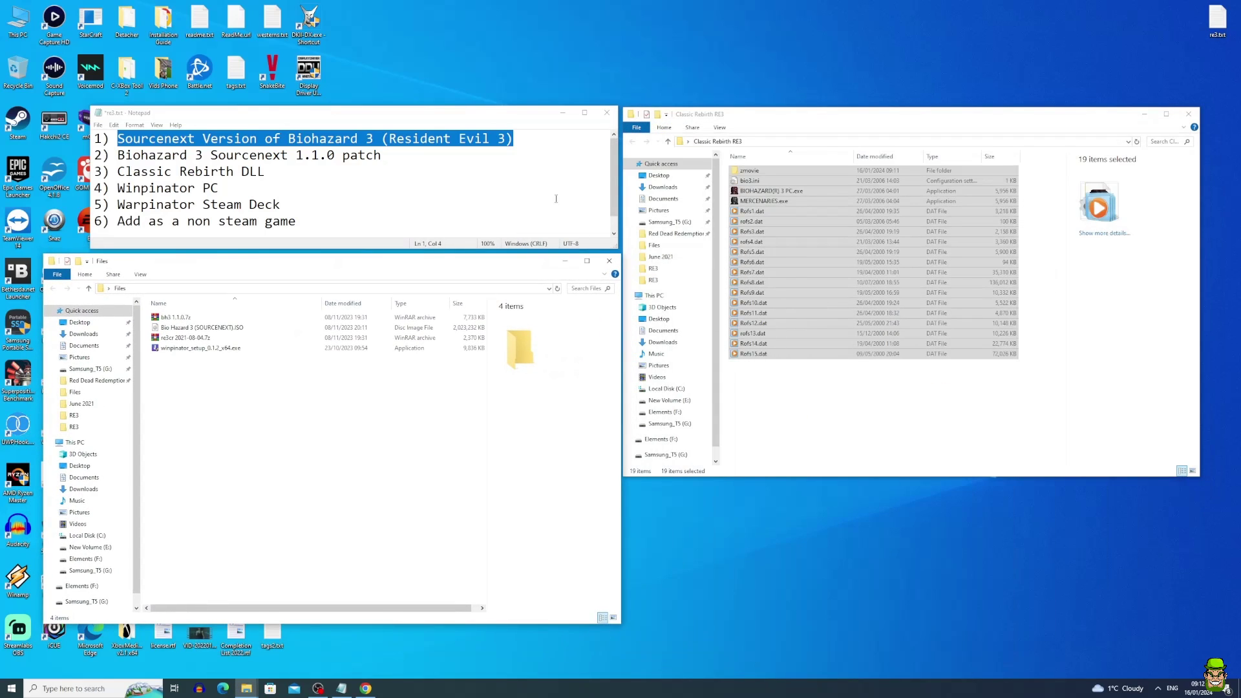
click(814, 429)
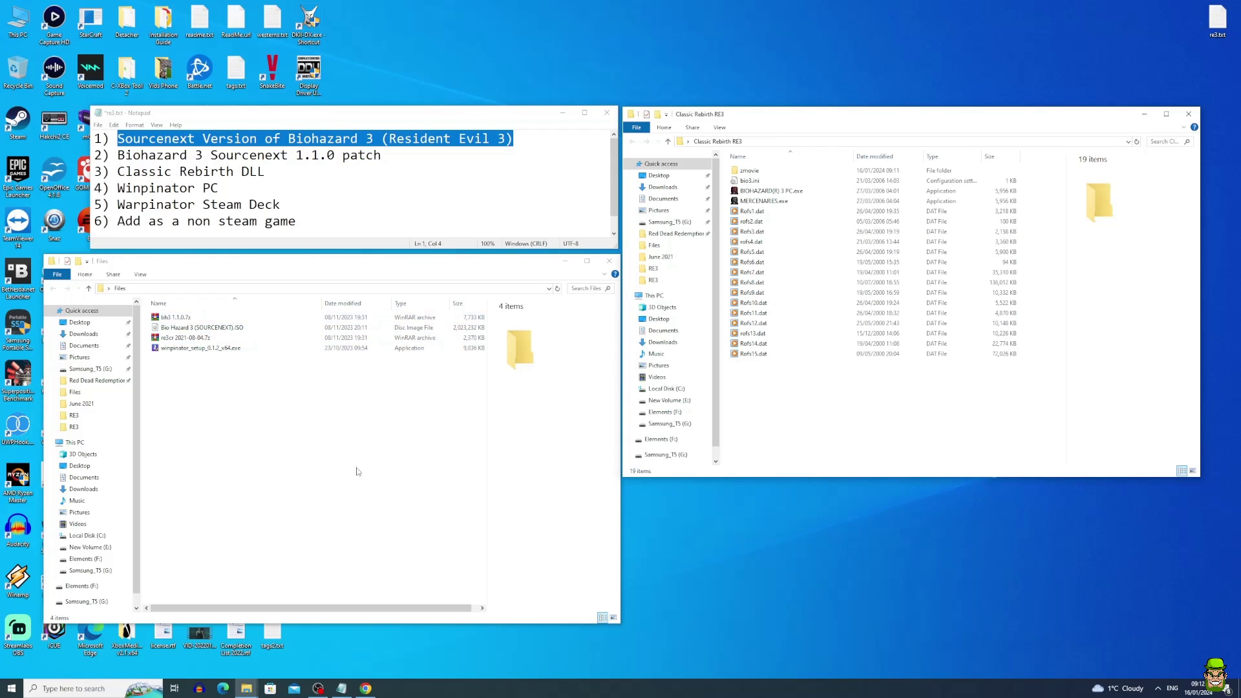
click(166, 317)
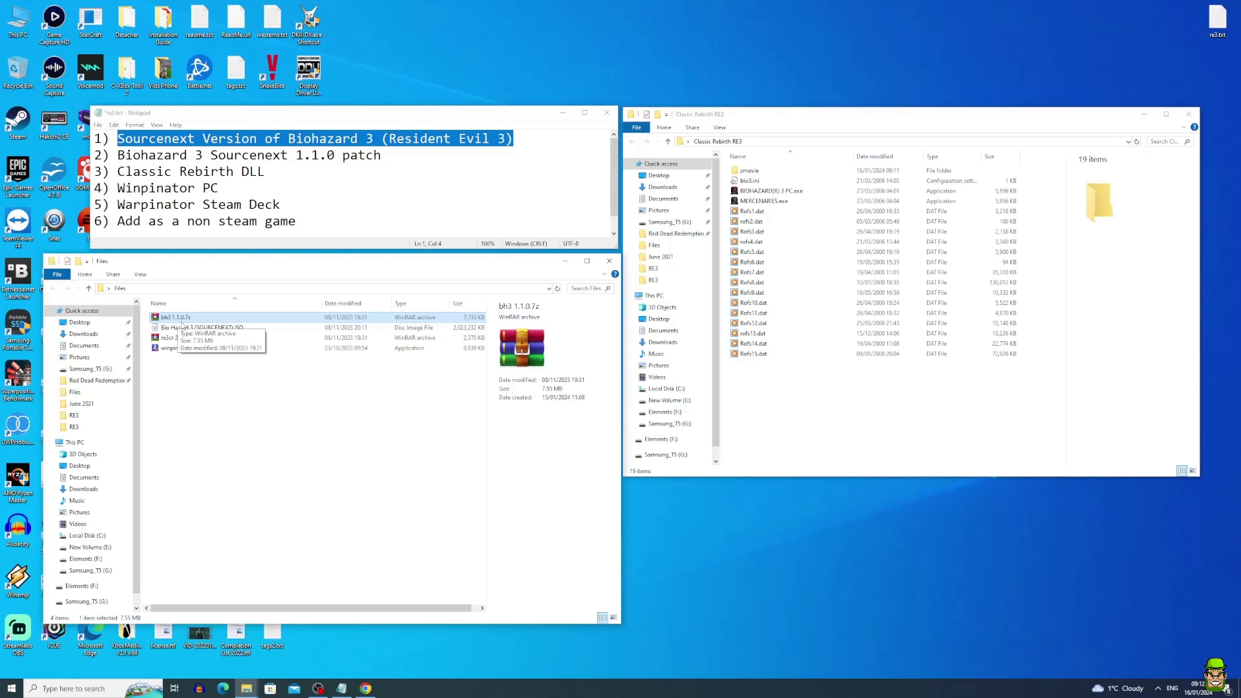
Step: Extract the bh3 1.1.0.7z patch into Classic Rebirth RE3, overwriting all existing files
double_click(188, 319)
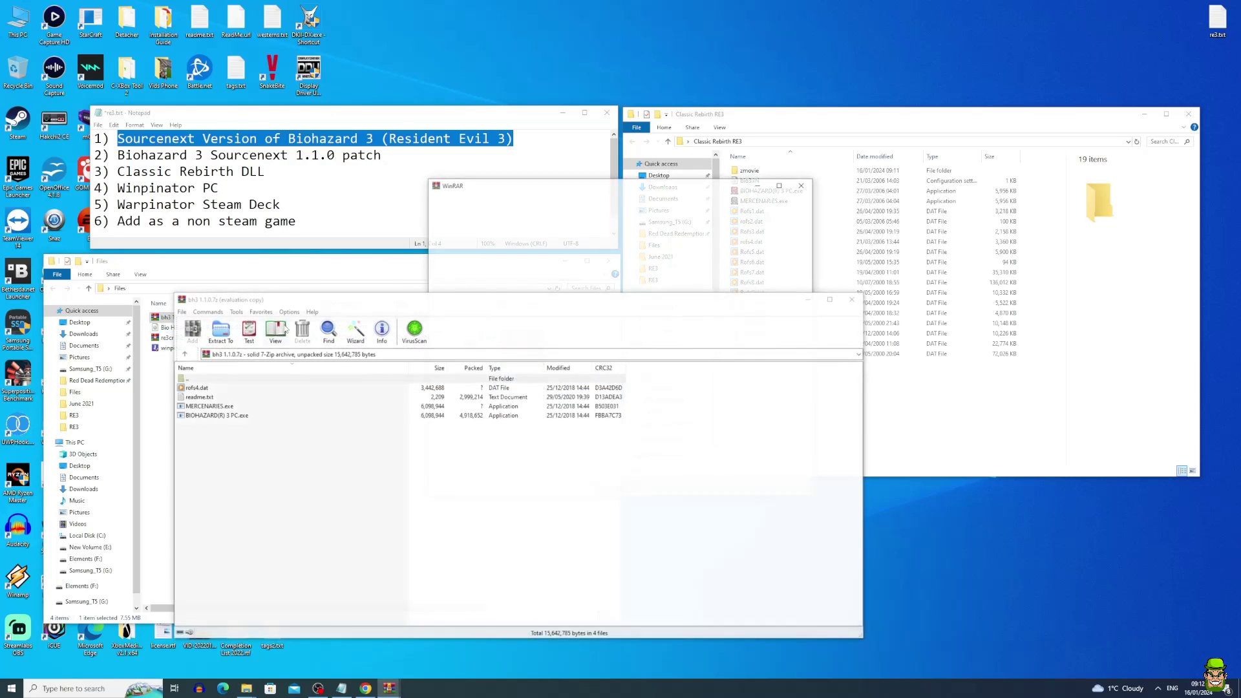
click(220, 331)
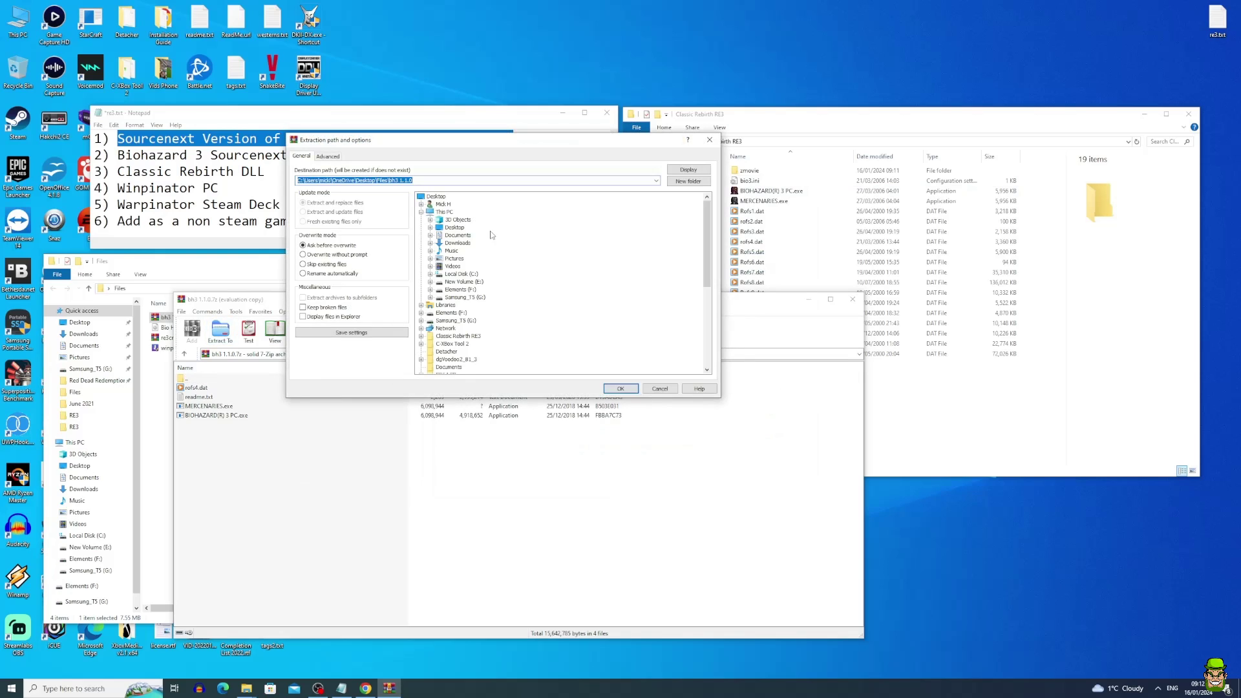
click(459, 336)
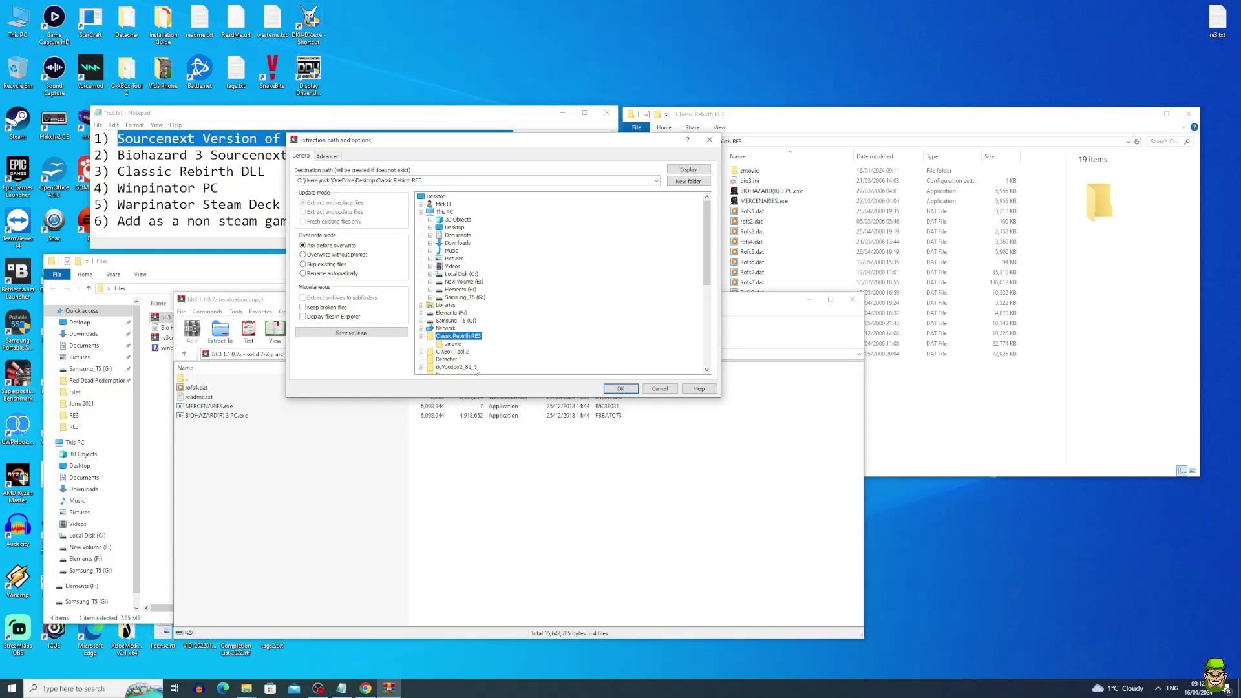
click(621, 389)
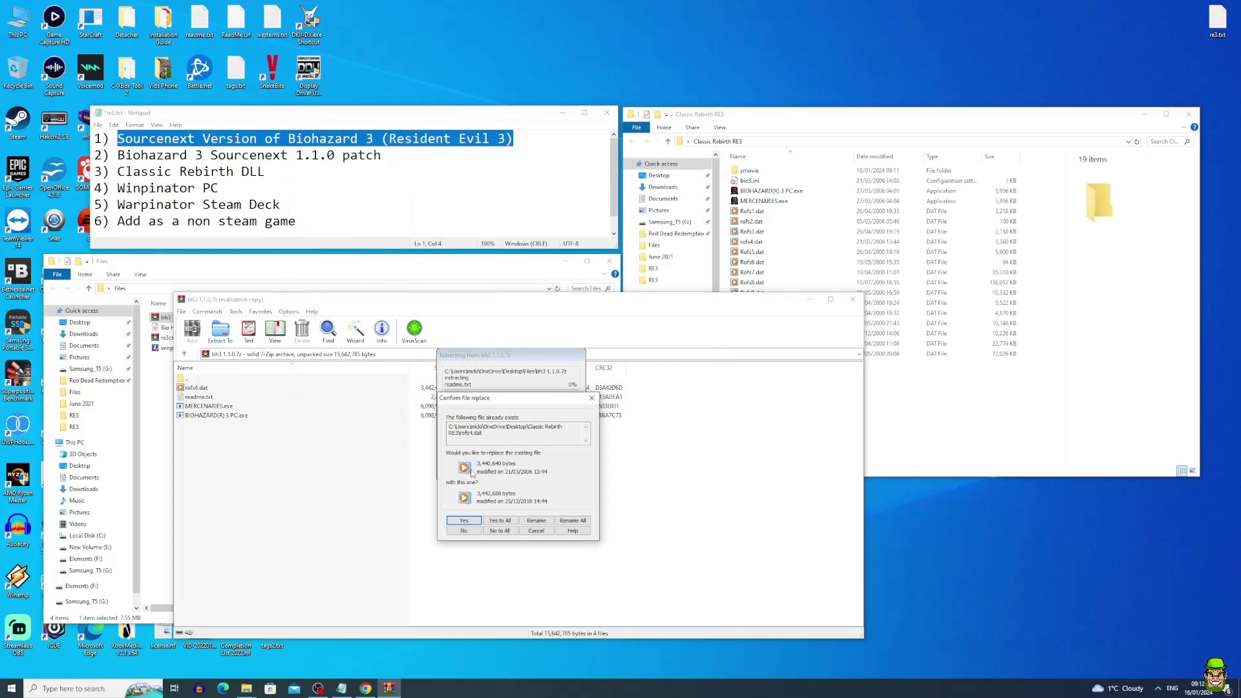
click(508, 521)
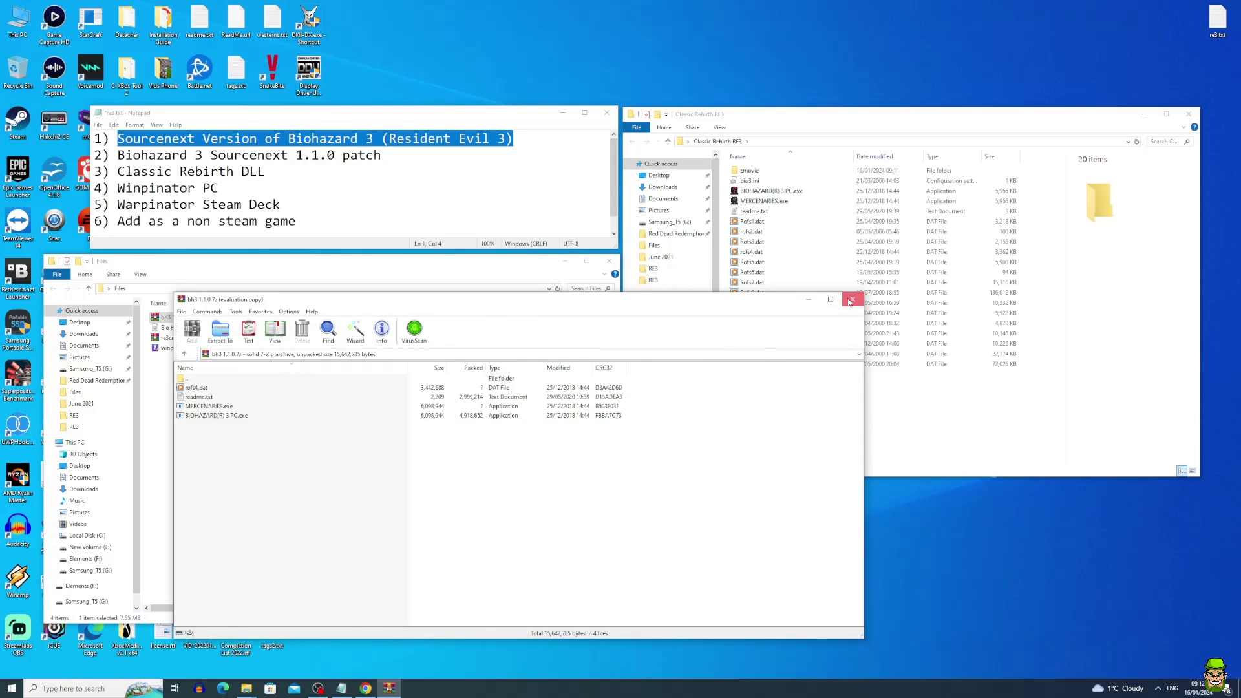
click(853, 299)
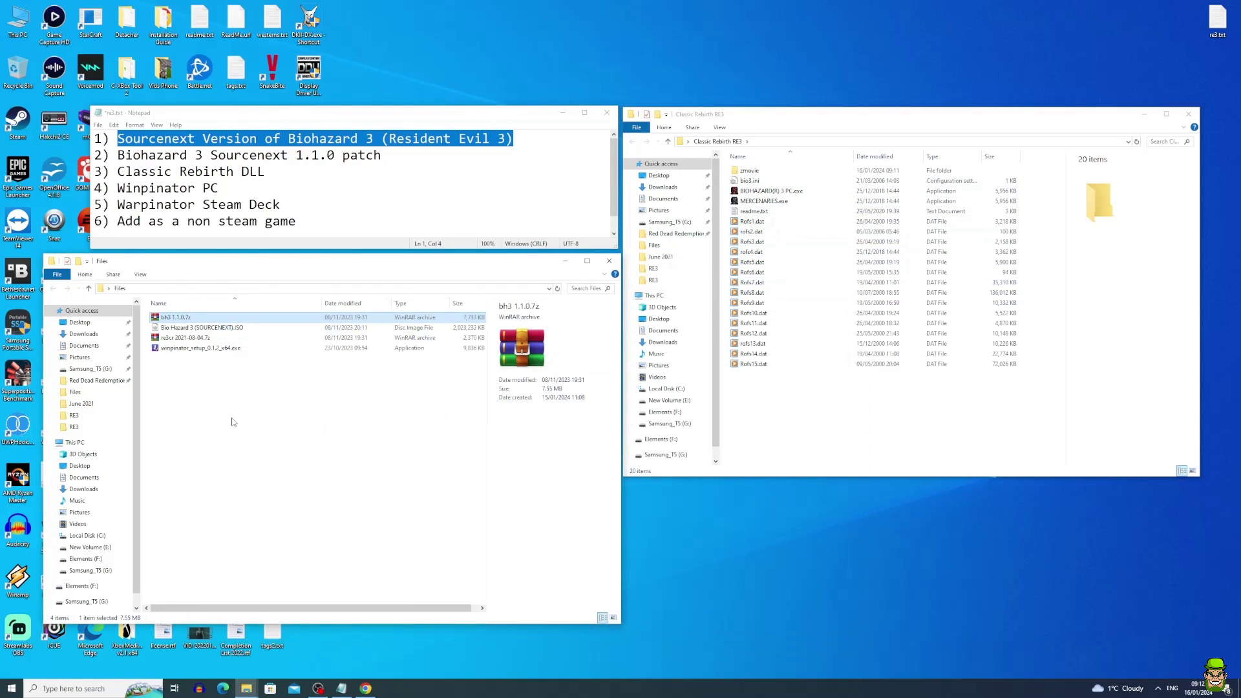
Step: Extract ddraw.dll from re3cr 2021-08-04.7z into Classic Rebirth RE3, now holding 21 items
click(194, 337)
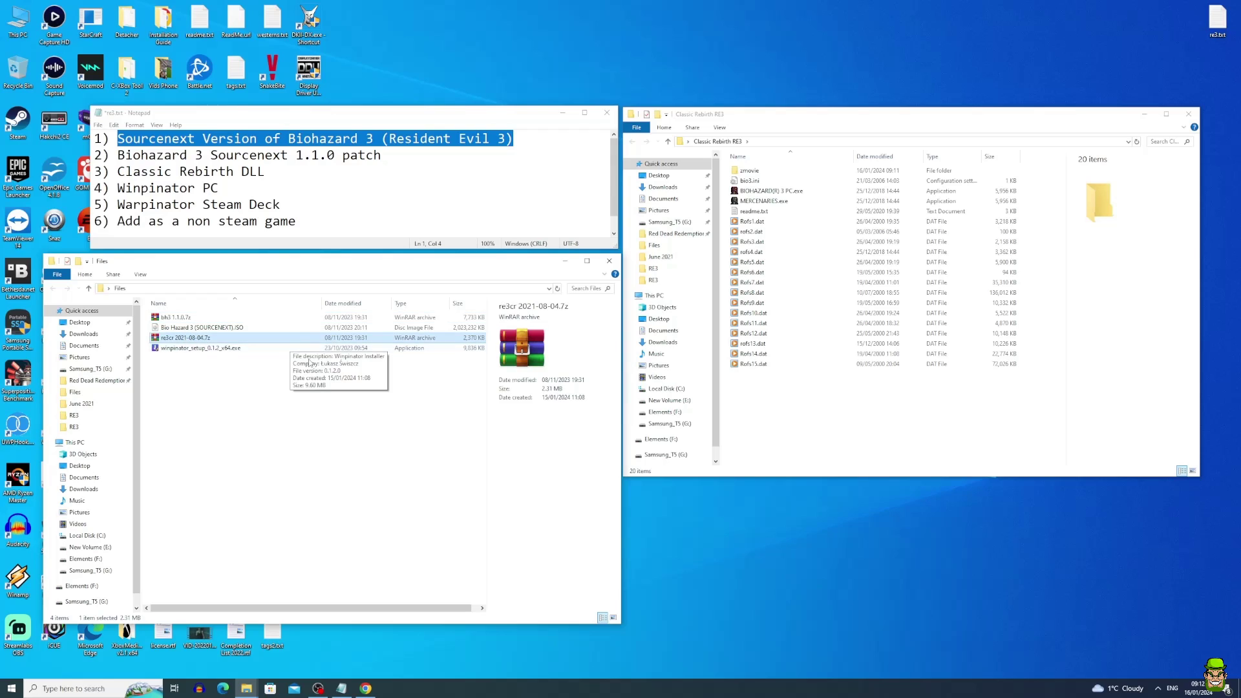
right_click(183, 339)
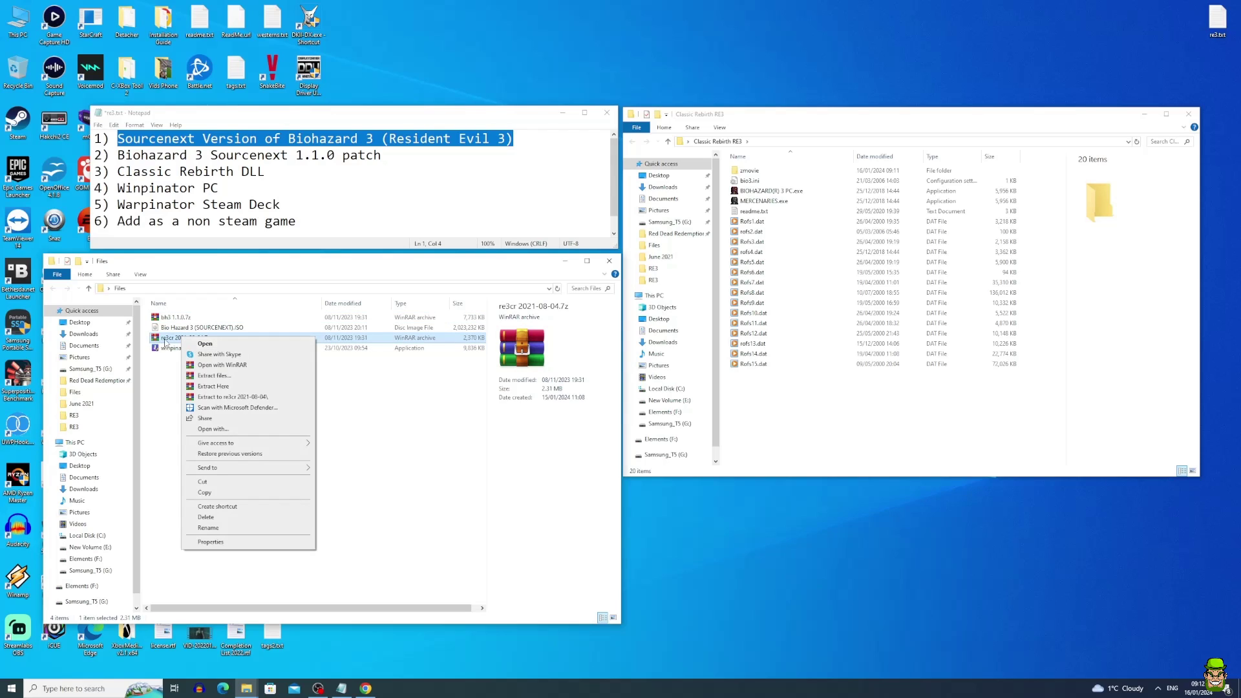
click(200, 344)
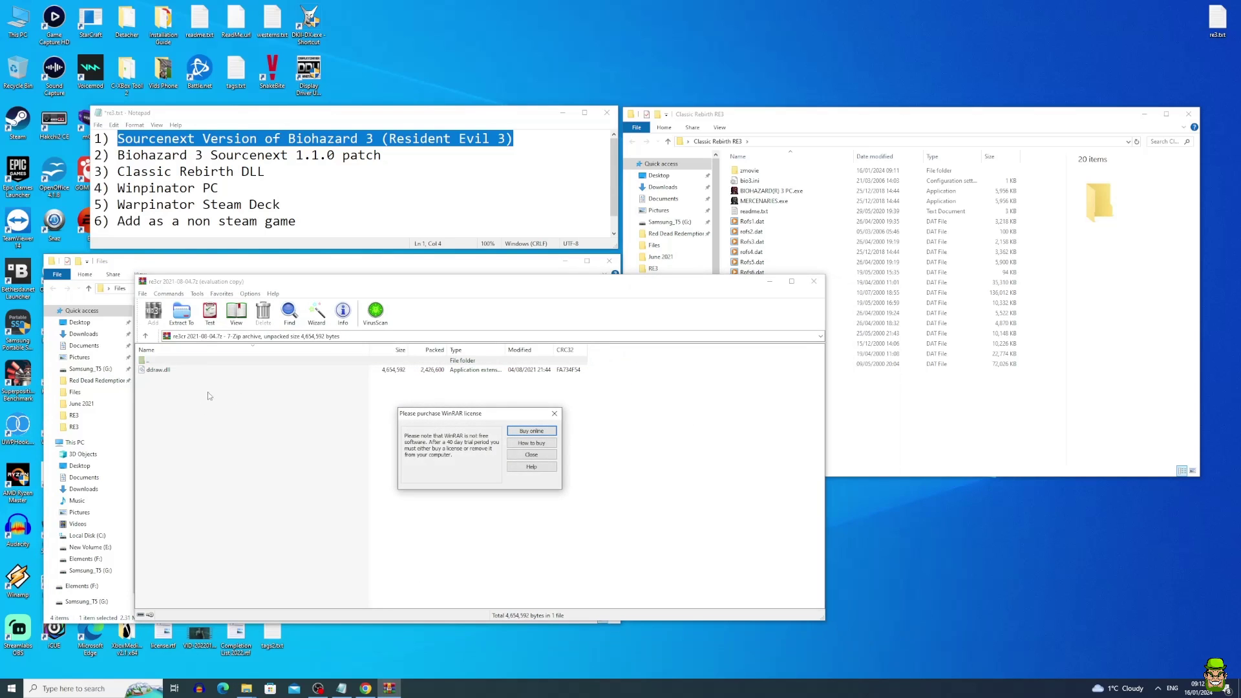
click(554, 413)
click(165, 370)
click(182, 314)
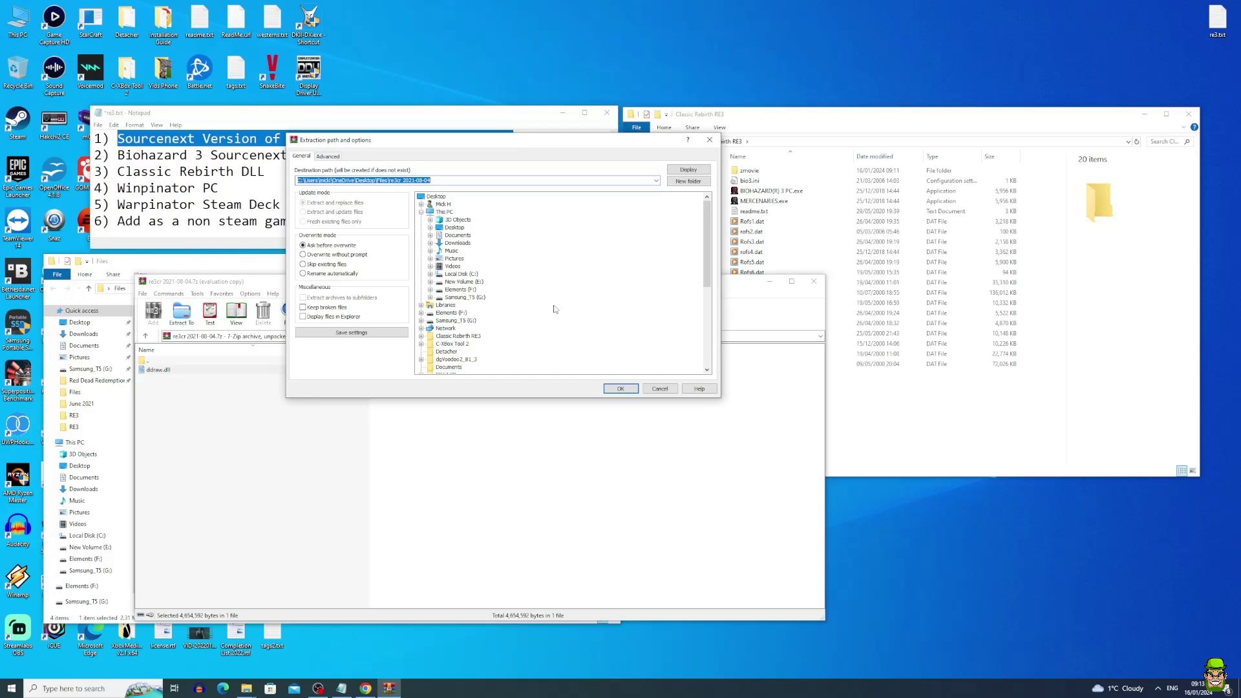
click(475, 336)
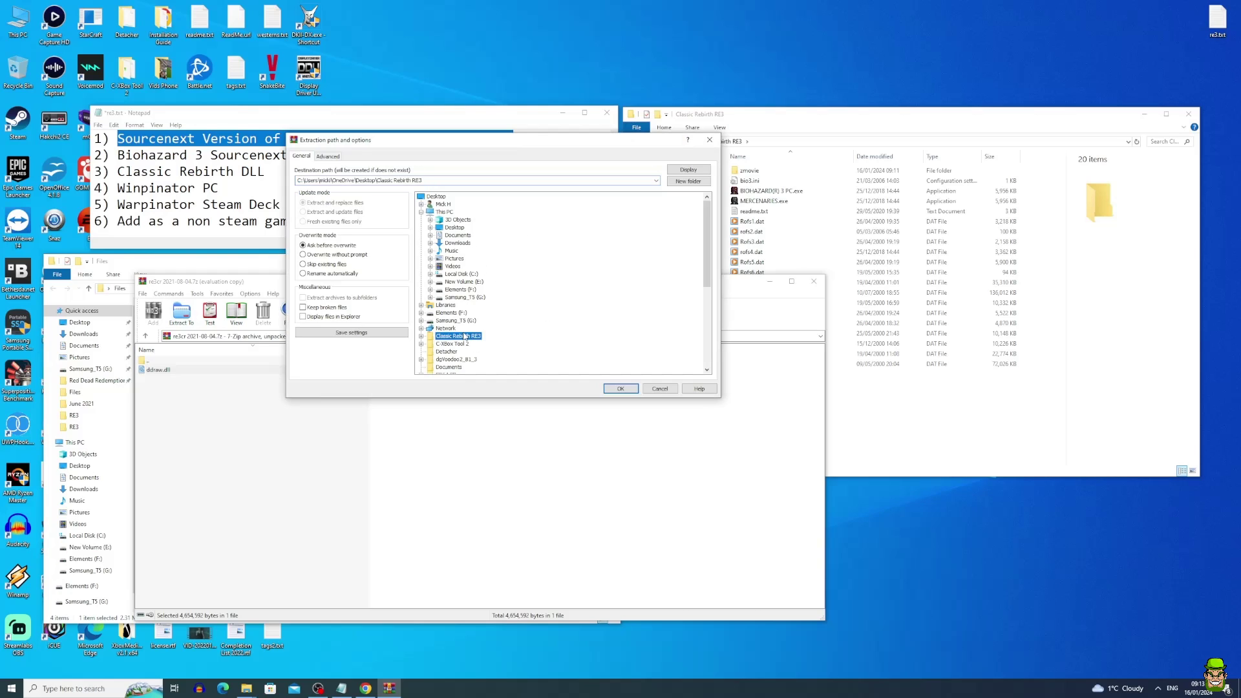
click(620, 389)
click(814, 281)
drag(775, 414, 743, 167)
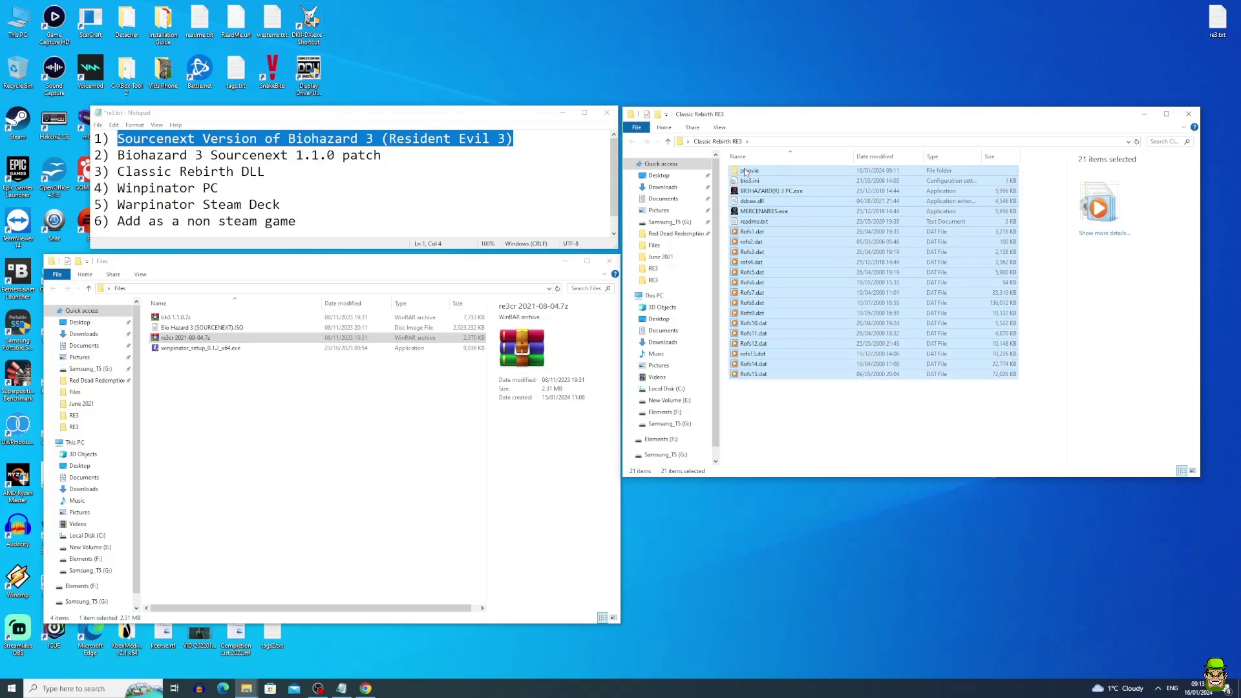
Step: Open the configuration window from BIOHAZARD(R) 3 PC.exe and apply the Best preset
click(776, 414)
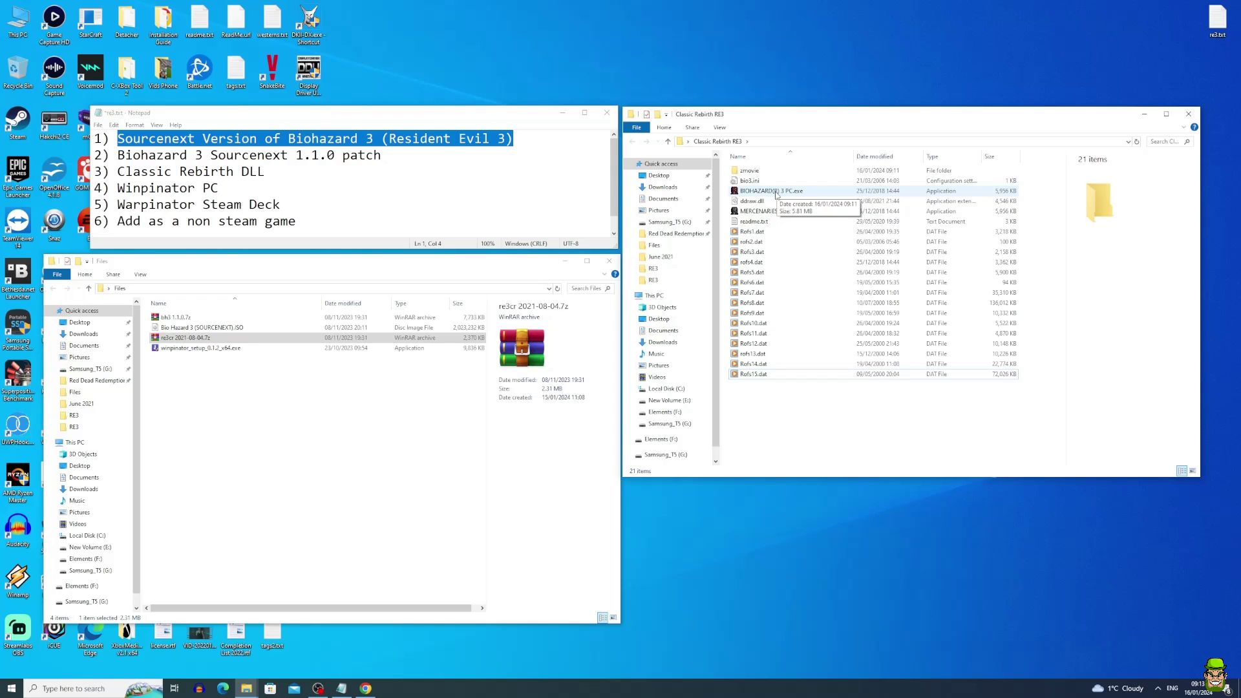
double_click(775, 192)
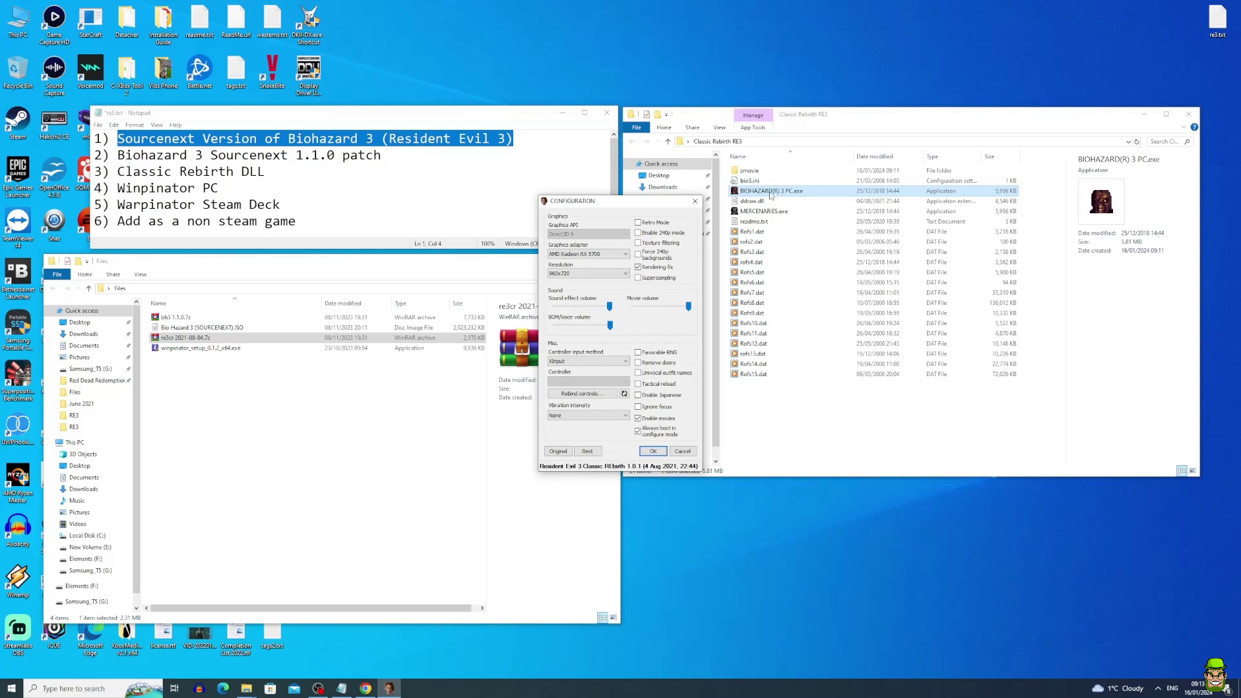
drag(569, 201, 655, 258)
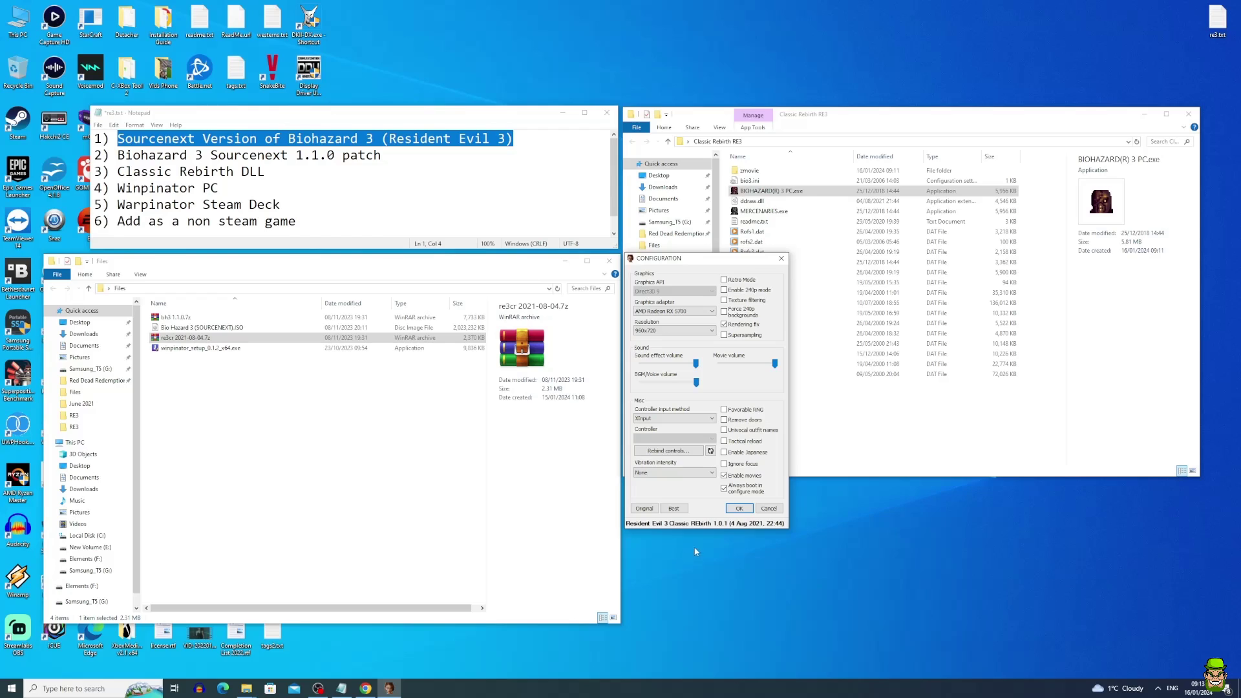
click(673, 515)
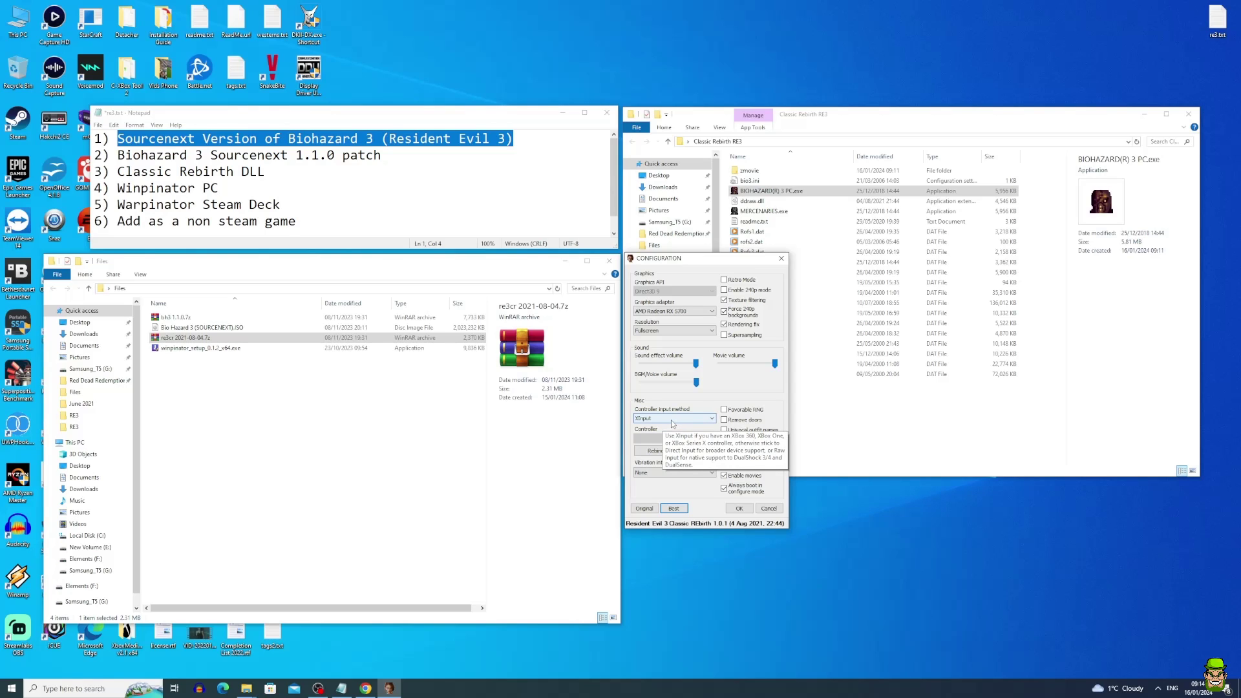
Step: Save the RE3 Classic REbirth settings to config.ini, test-launch the game, then close it
click(739, 508)
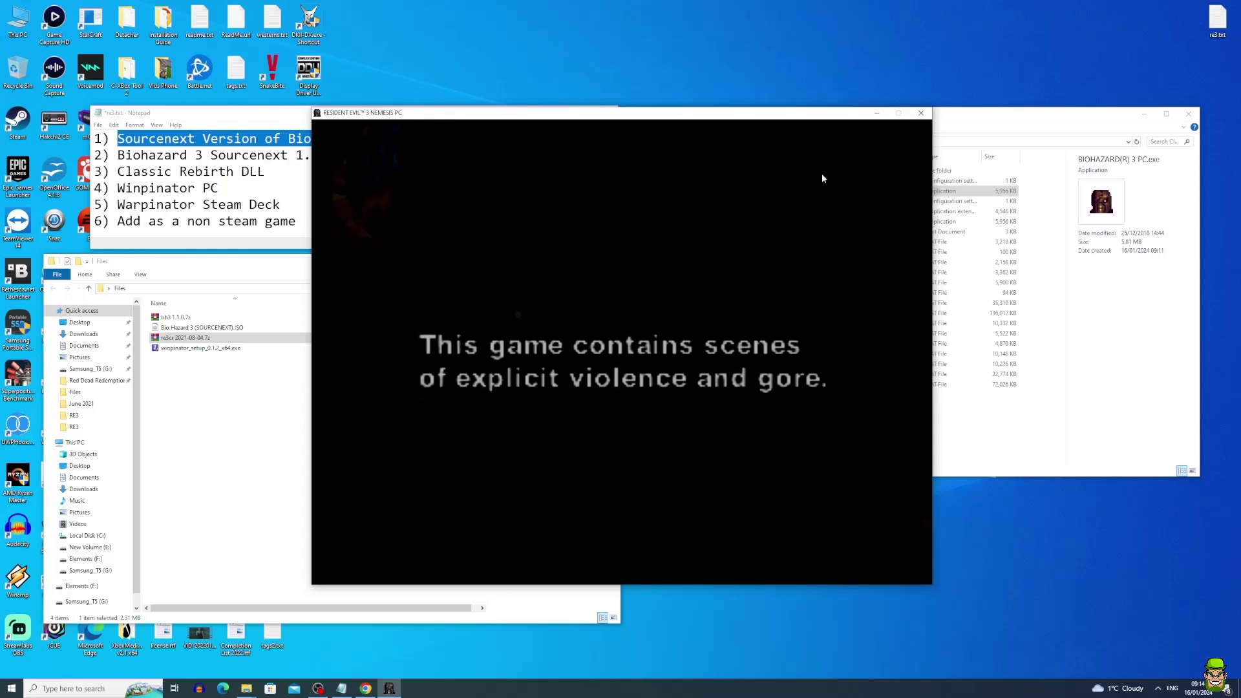
click(922, 114)
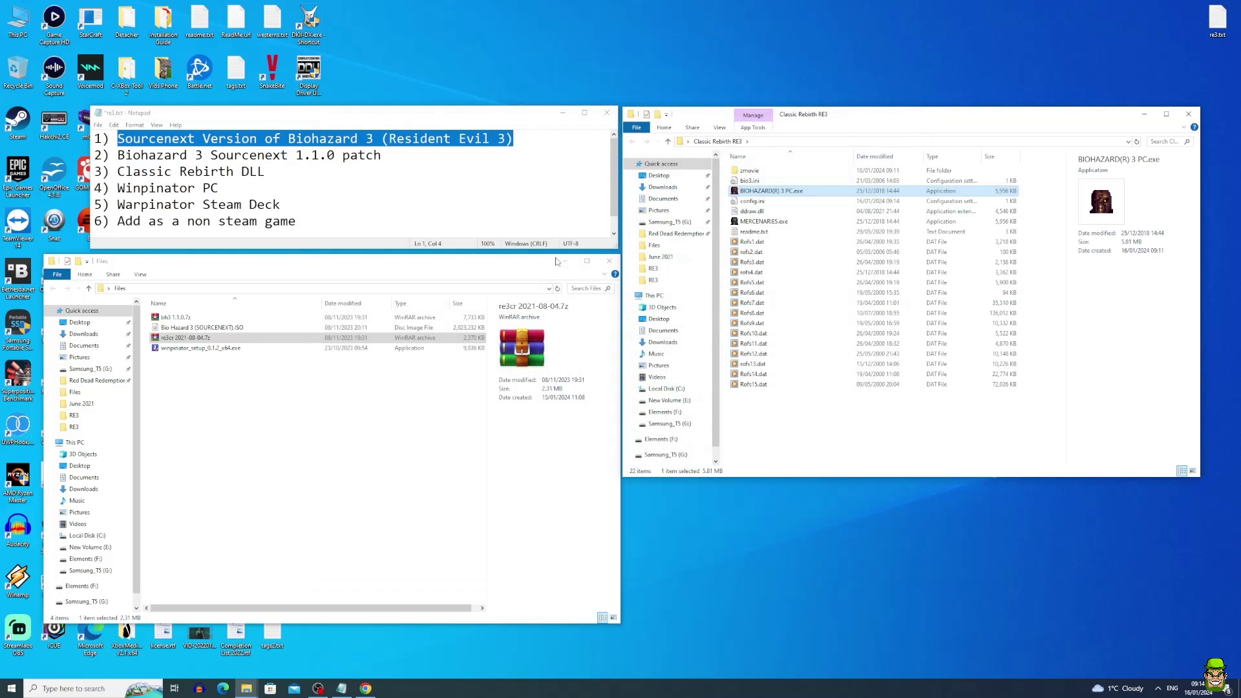
click(719, 214)
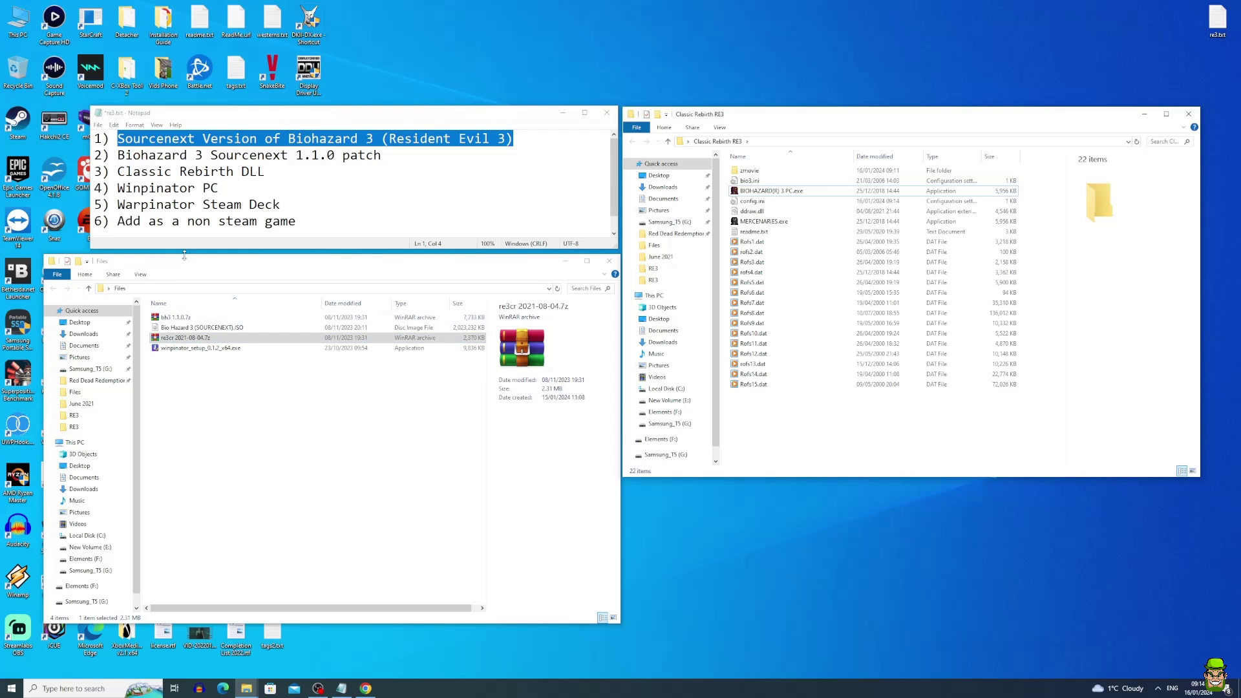
click(194, 348)
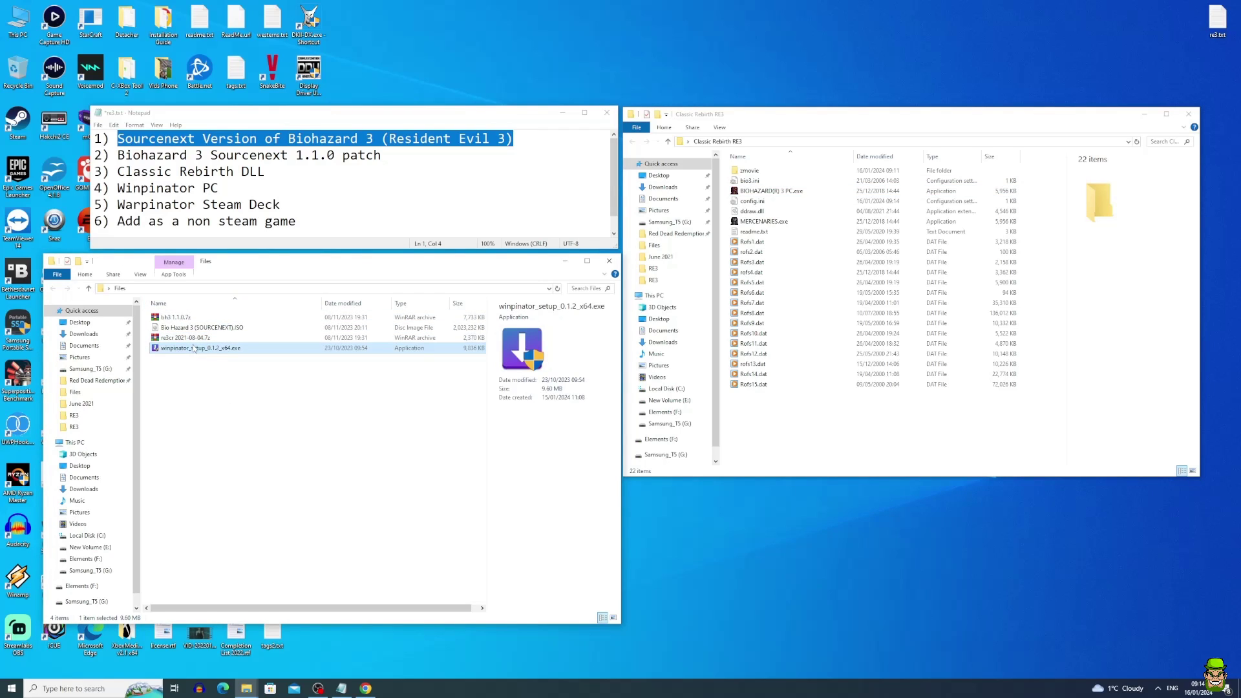
Step: Run the Winpinator 0.1.2 installer in English, accept the licence, and keep default location and components
double_click(190, 349)
click(282, 524)
click(623, 367)
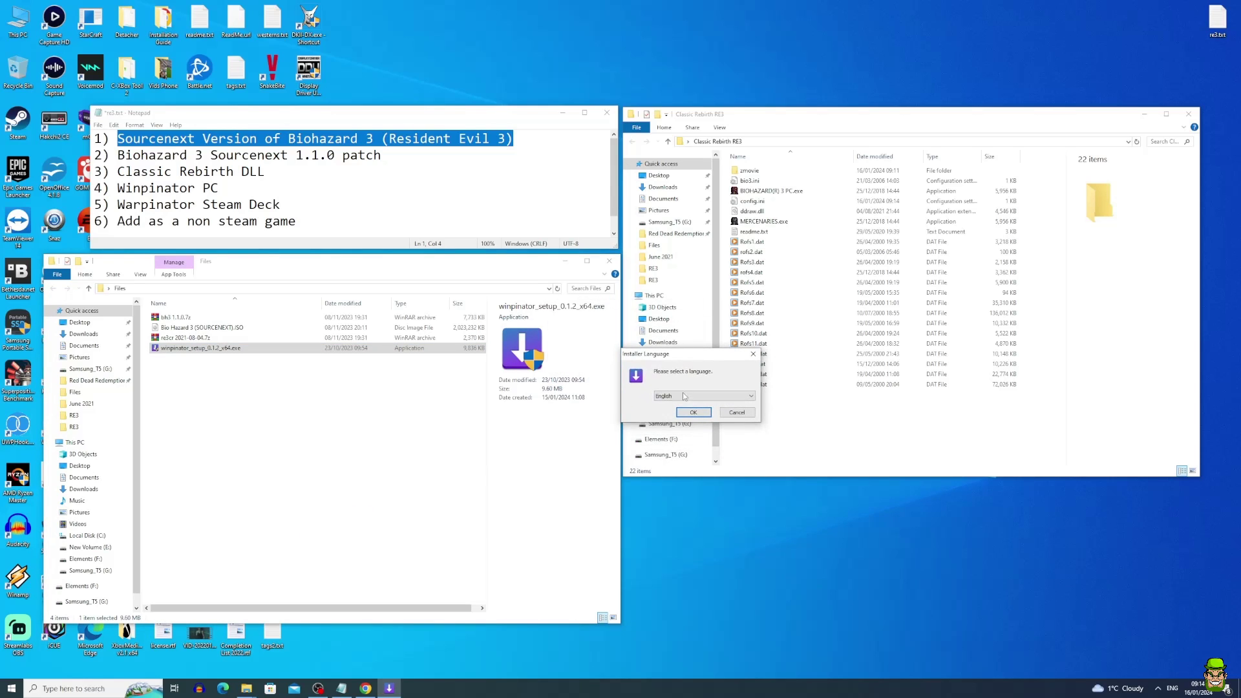
click(674, 423)
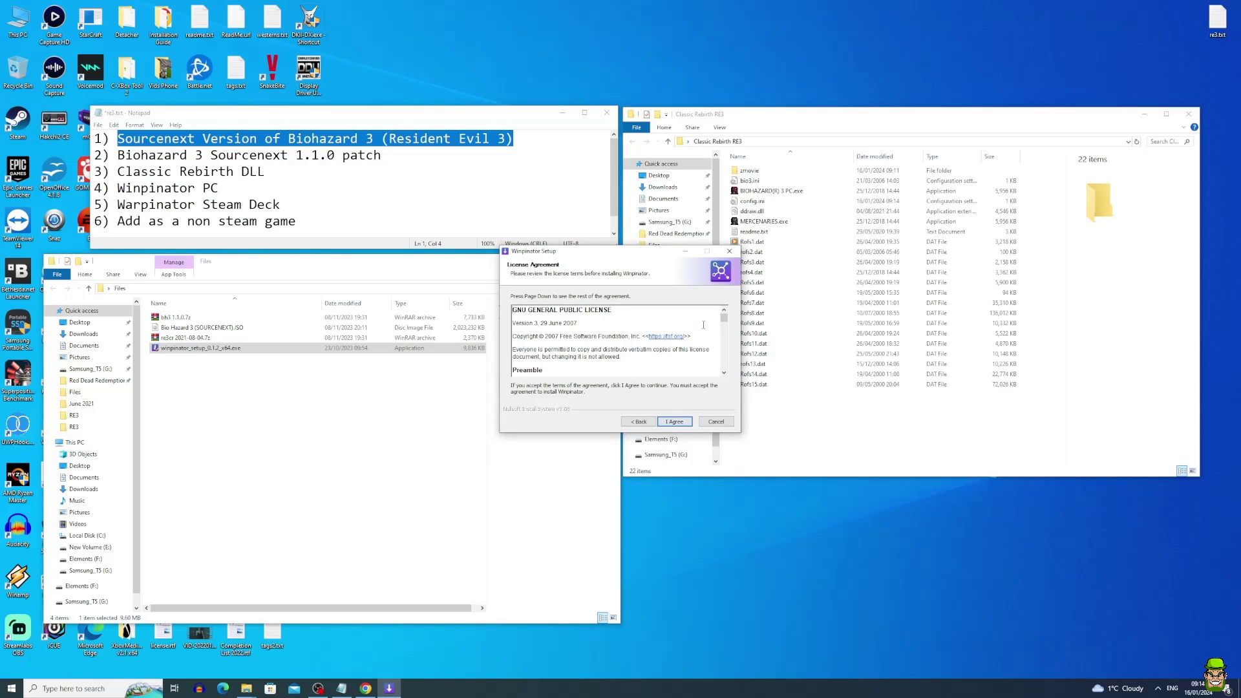
click(674, 424)
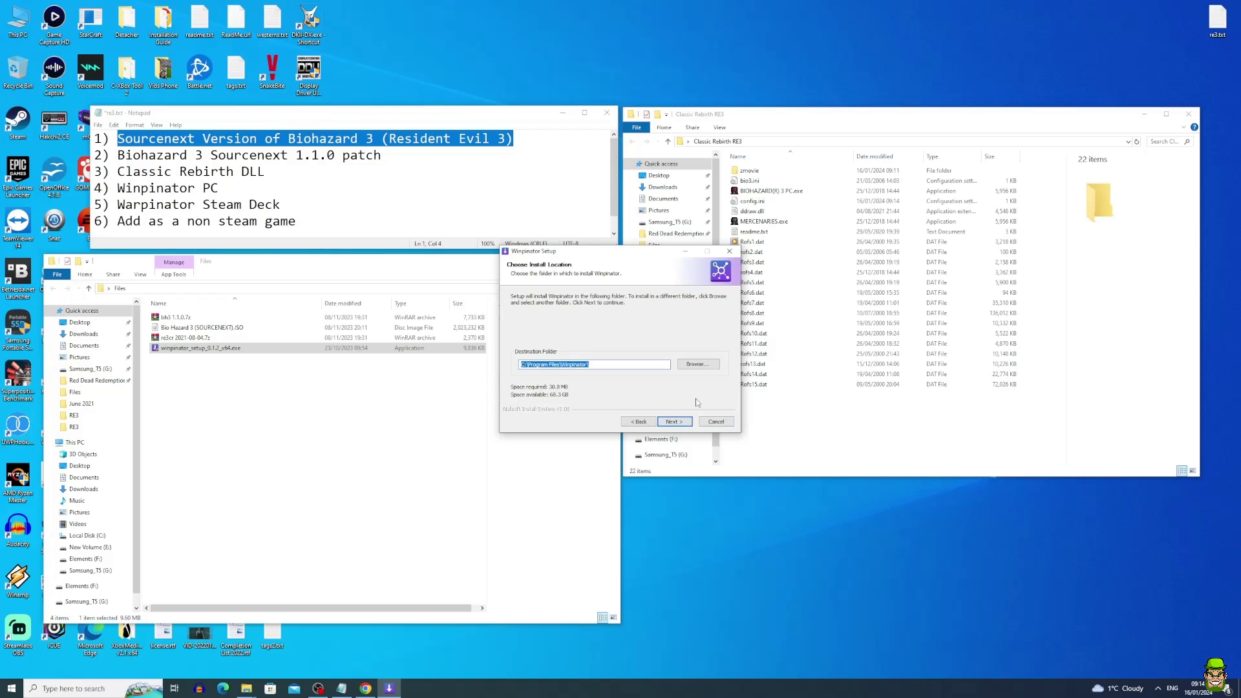
click(674, 422)
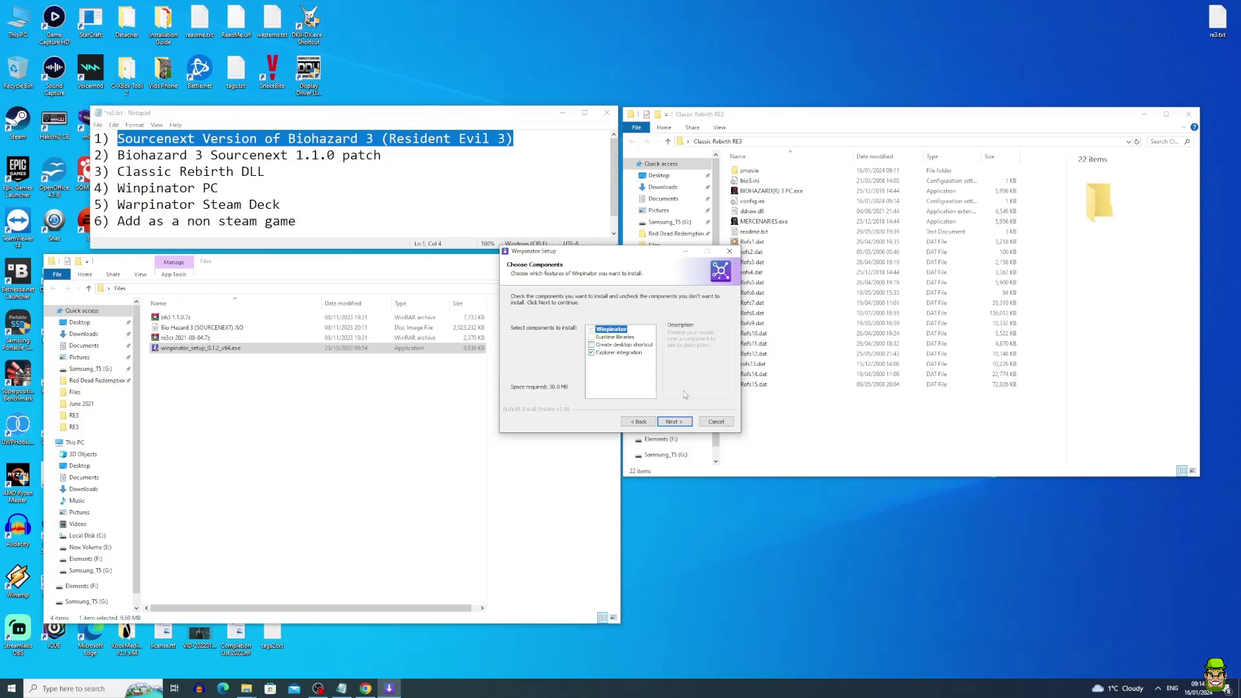
click(674, 421)
Step: Install Winpinator without showing release notes, launch it, then bring up the Steam Deck screen
click(676, 423)
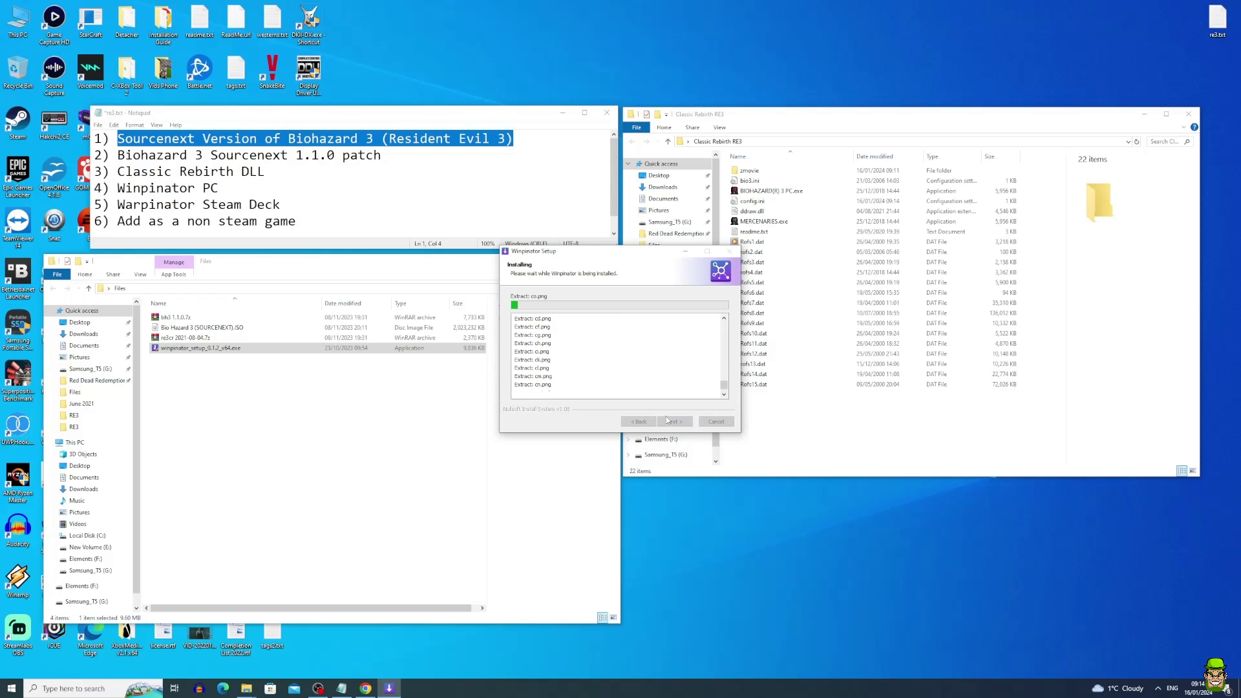
click(673, 427)
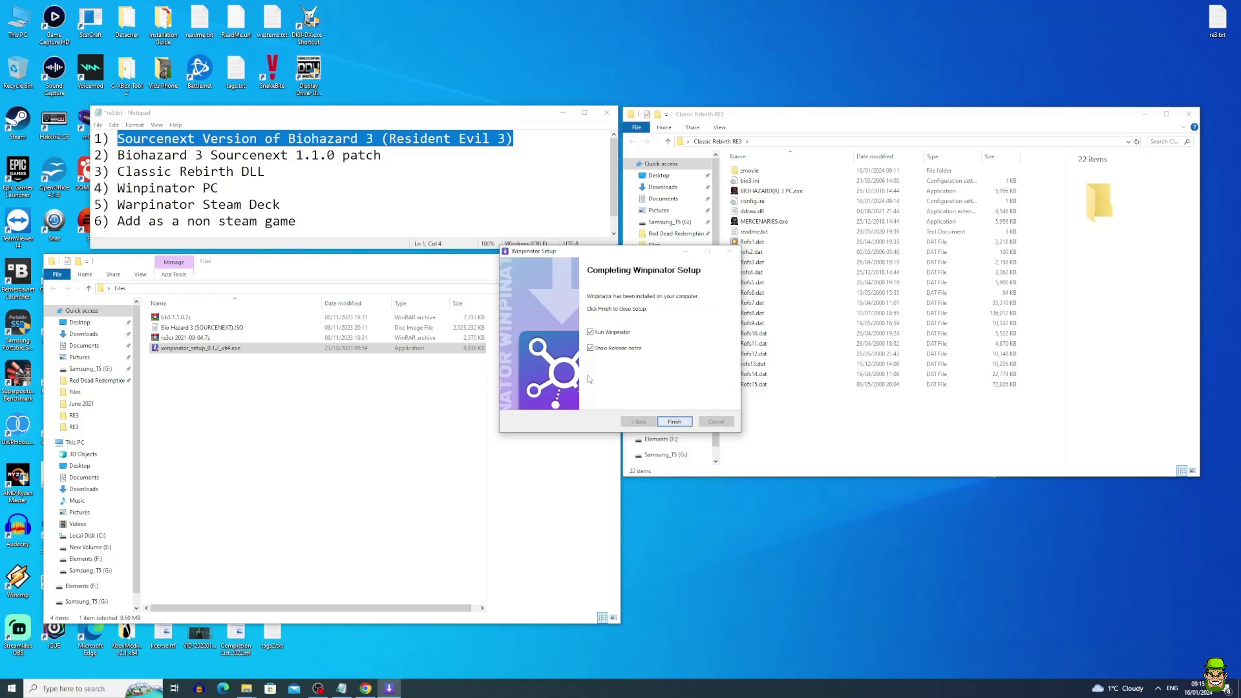
click(592, 349)
click(672, 420)
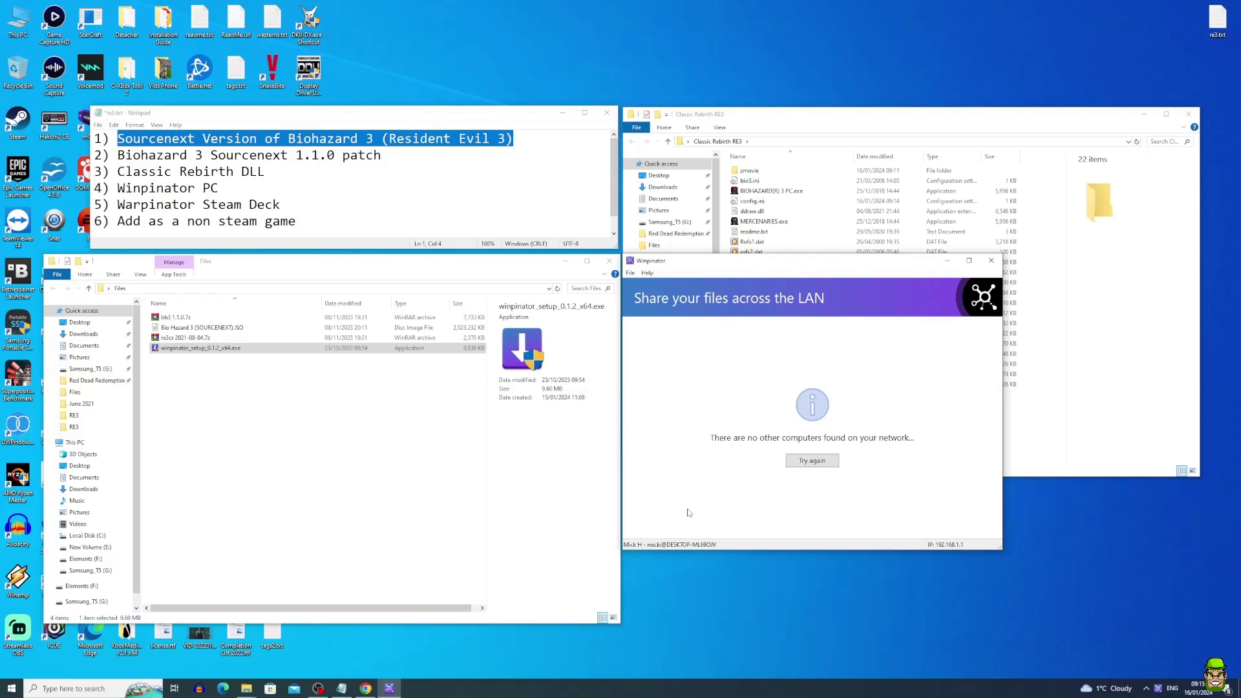
click(317, 690)
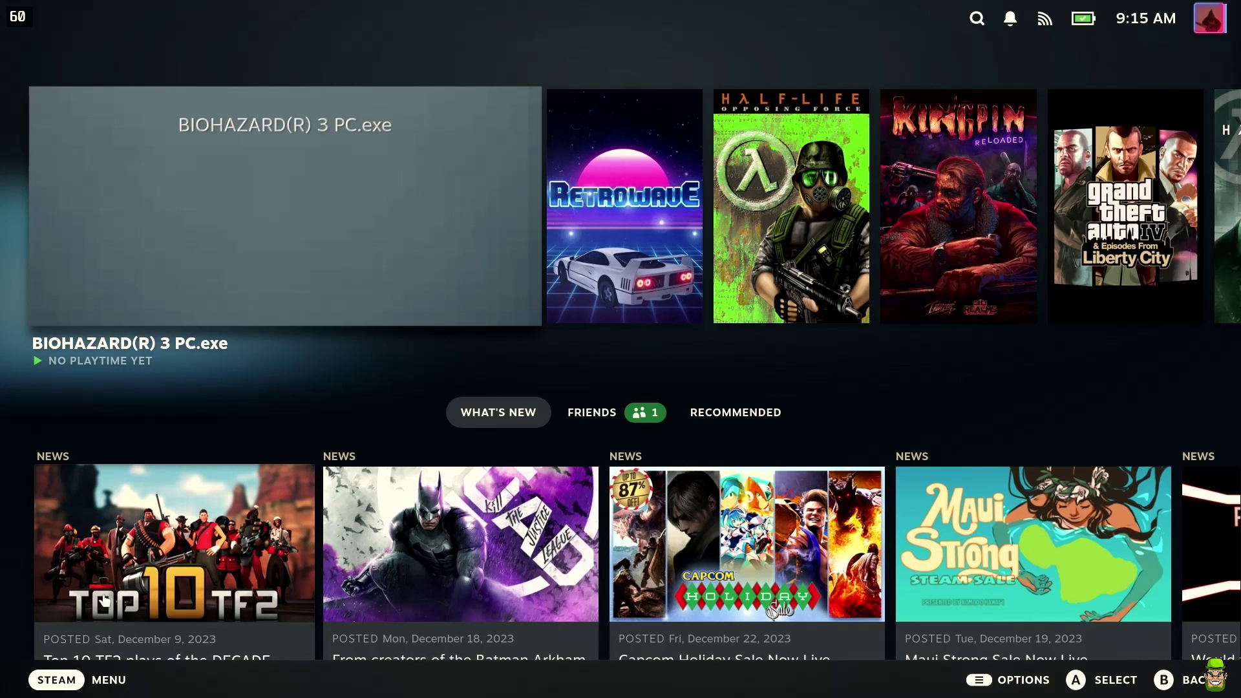
Step: Switch the Steam Deck to Desktop mode via Steam > Power, then start Discover
click(56, 681)
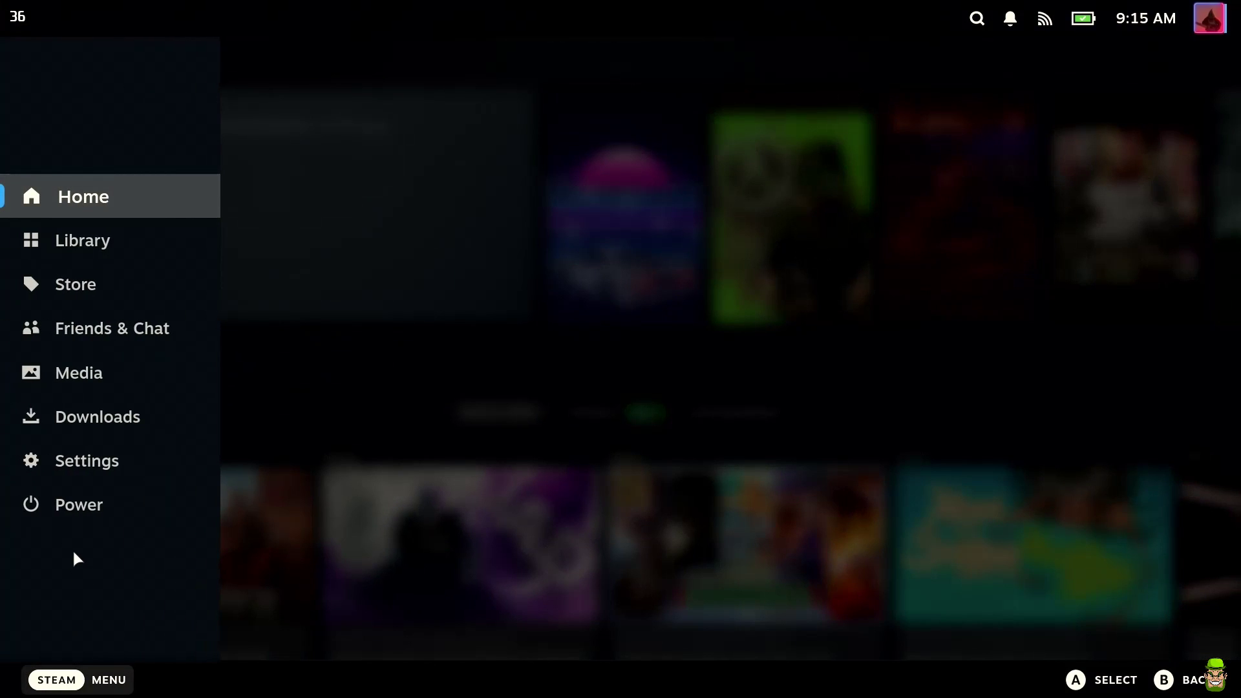
click(55, 504)
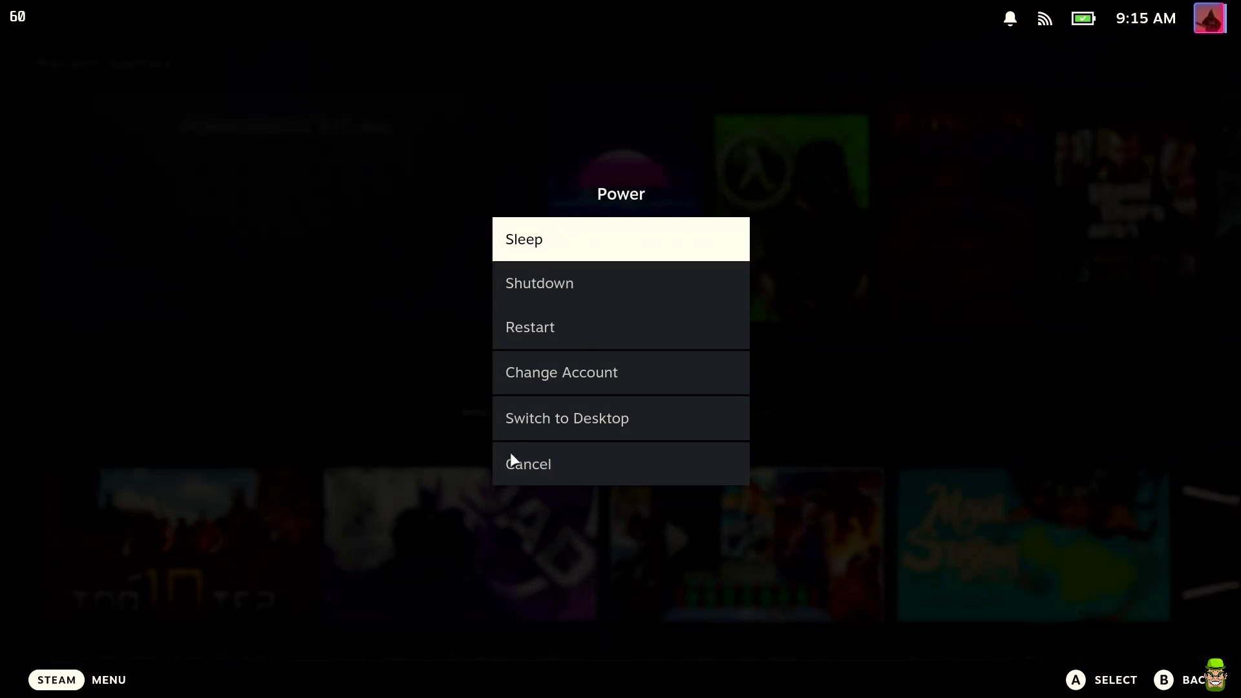
click(633, 428)
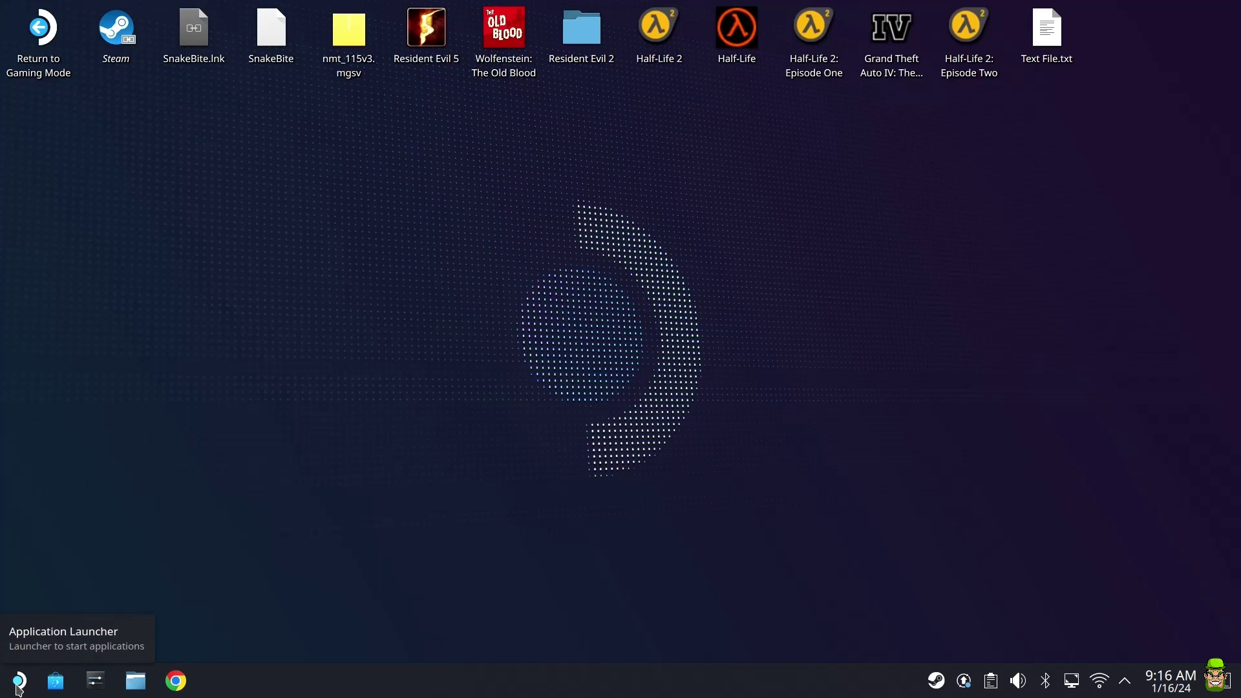
click(61, 682)
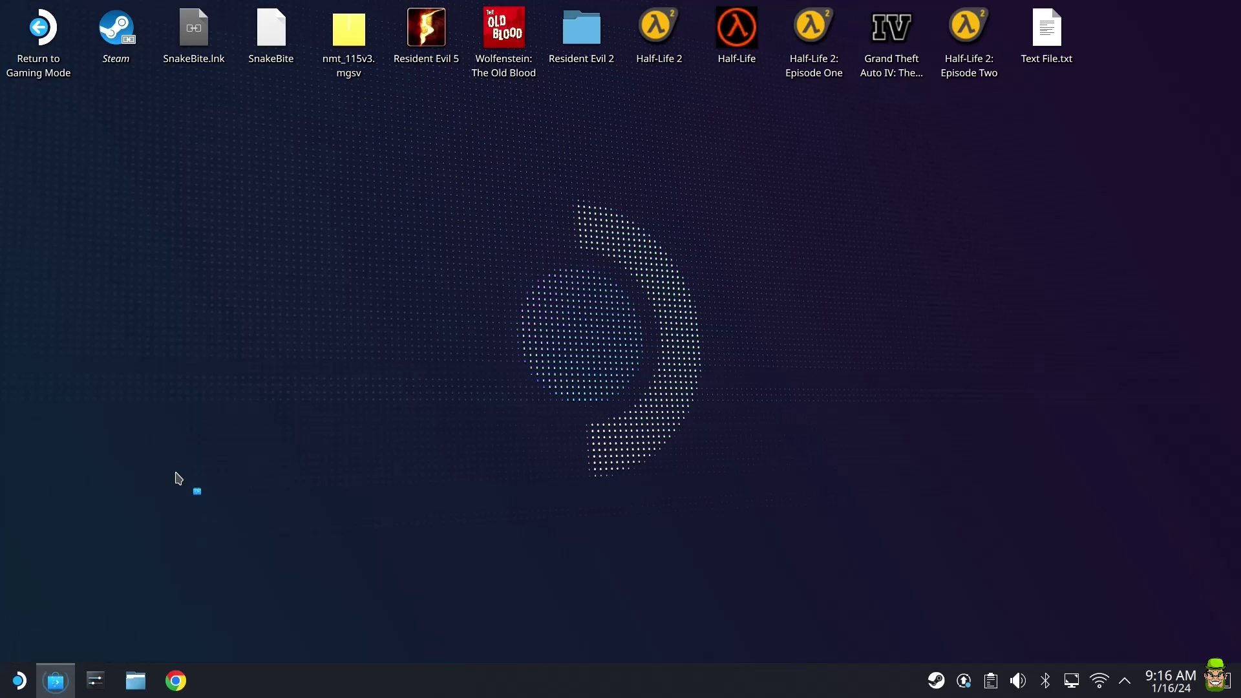